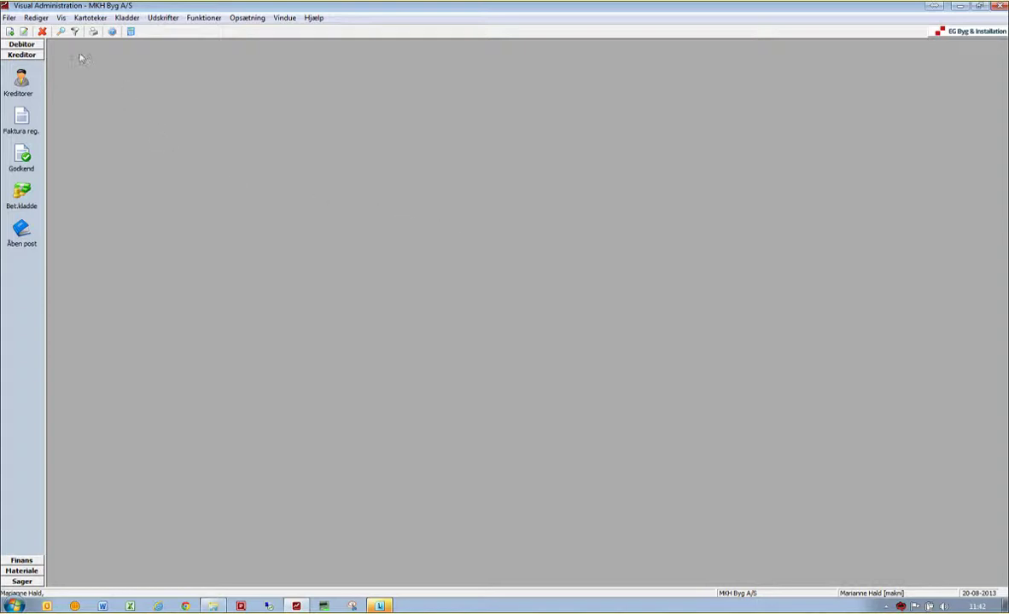
# Step: Check the database paths in the company properties and locate System.mdb, Demo.mdb and Test.mdb in the Visual Administration folder
pyautogui.click(9, 18)
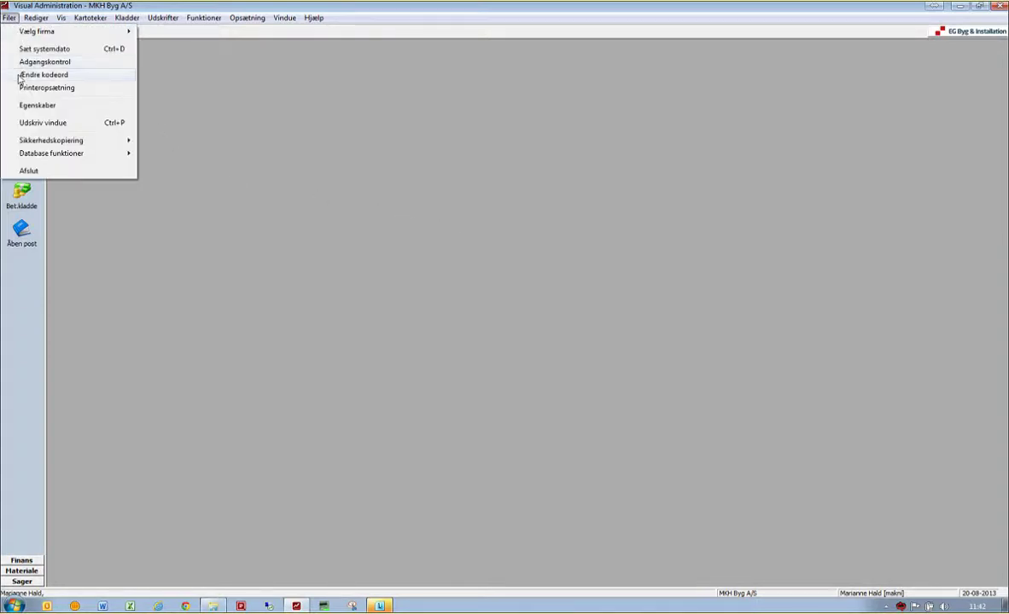
pyautogui.click(26, 106)
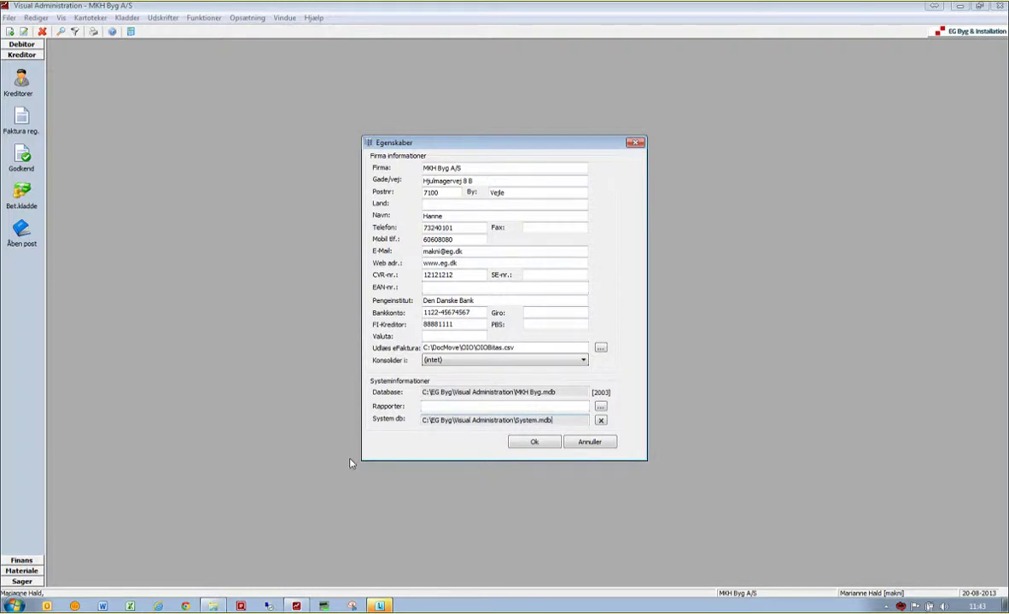
pyautogui.click(218, 603)
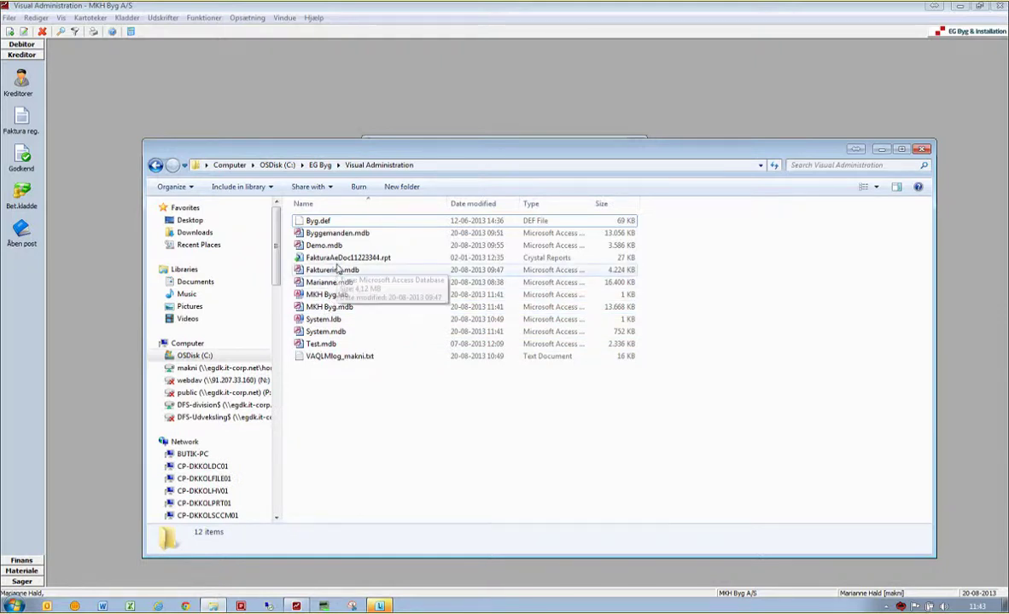
pyautogui.click(326, 332)
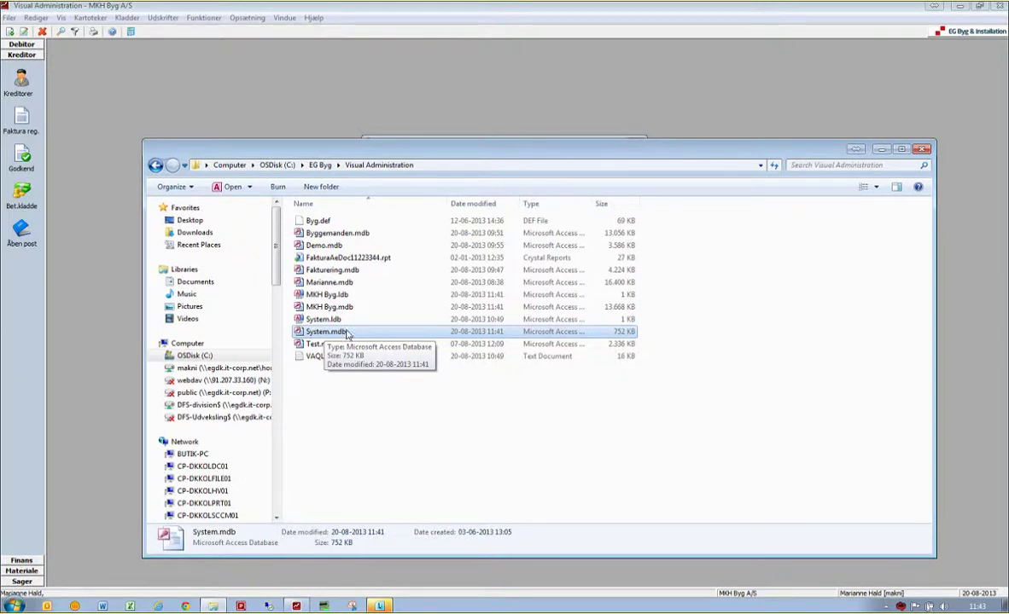
pyautogui.click(339, 247)
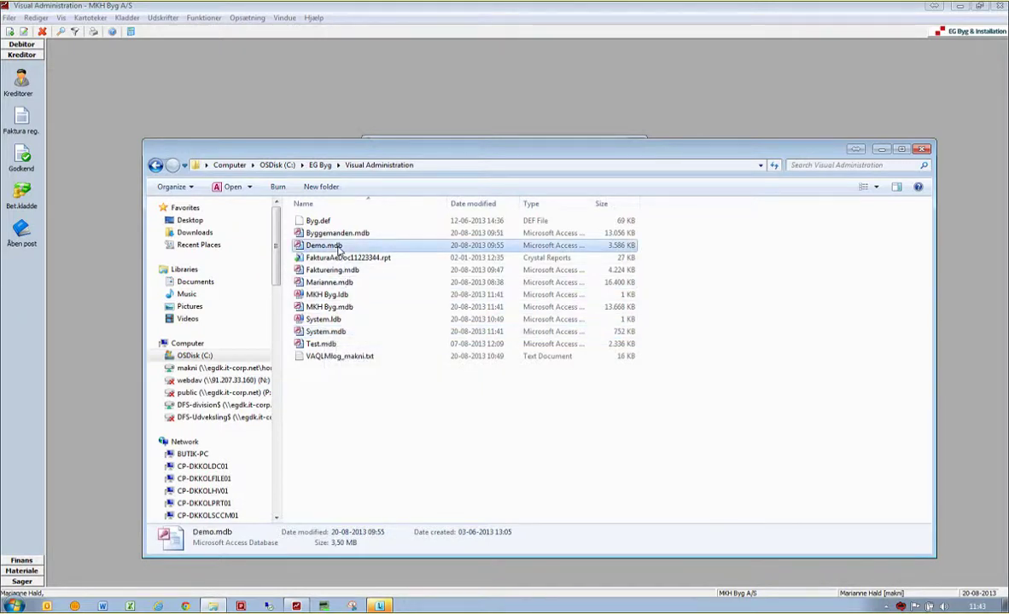
pyautogui.click(329, 345)
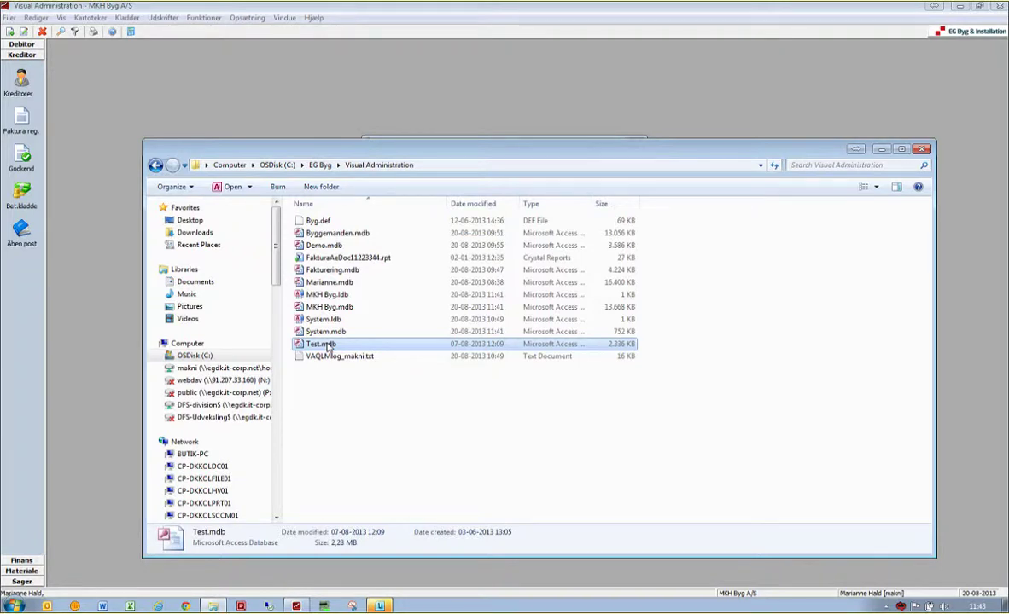
pyautogui.click(881, 152)
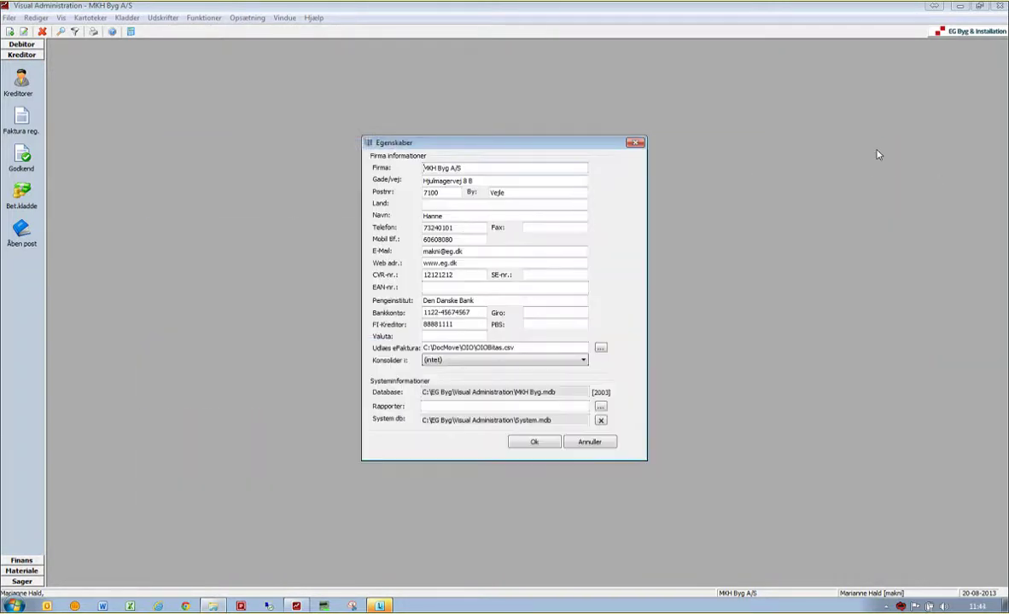
pyautogui.click(636, 143)
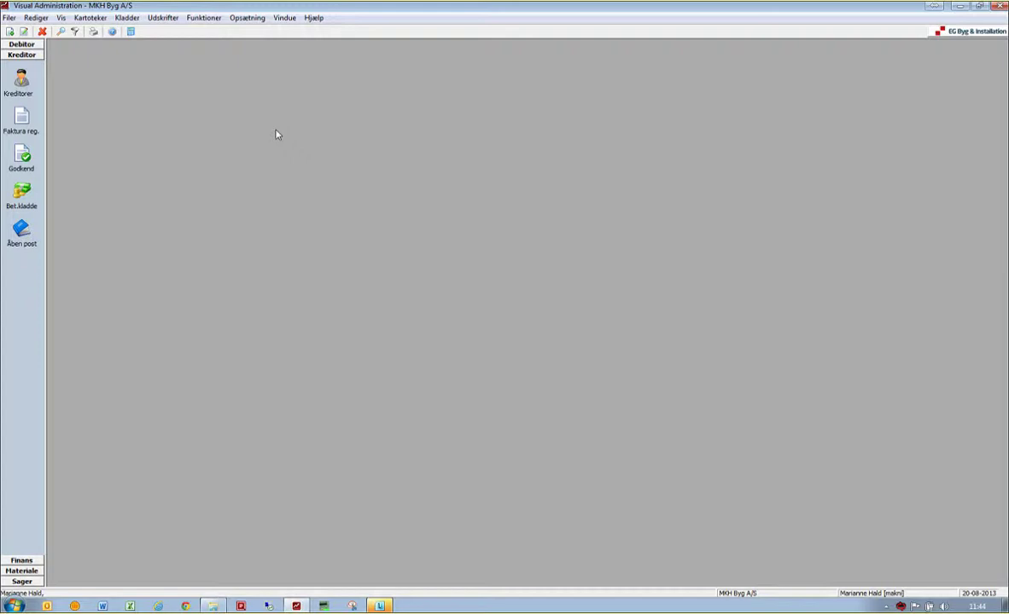
# Step: Check the report file path for orders and invoices in the Fakturering options under Valgmuligheder
pyautogui.click(256, 22)
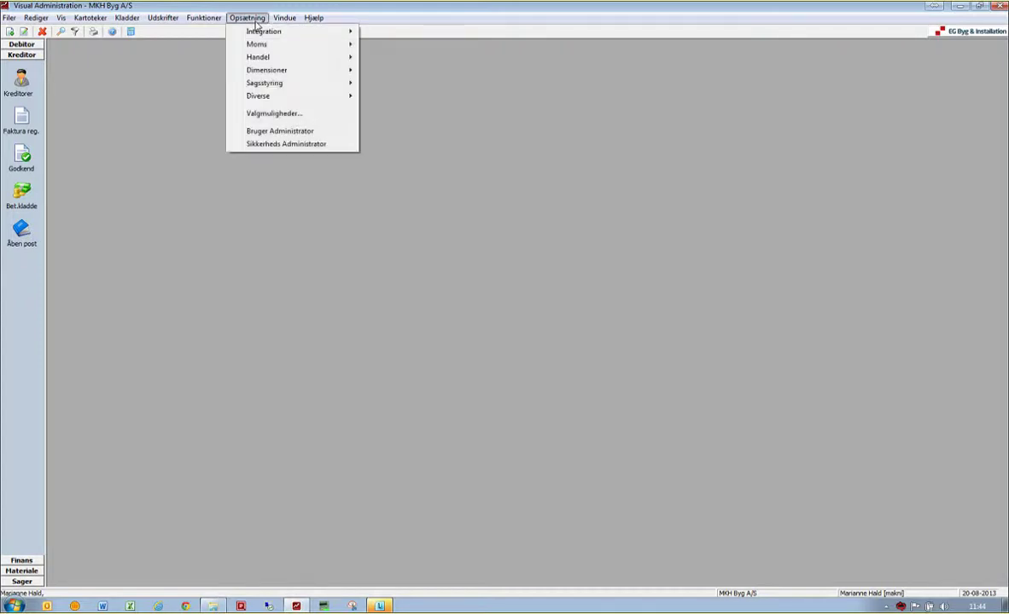
pyautogui.click(257, 114)
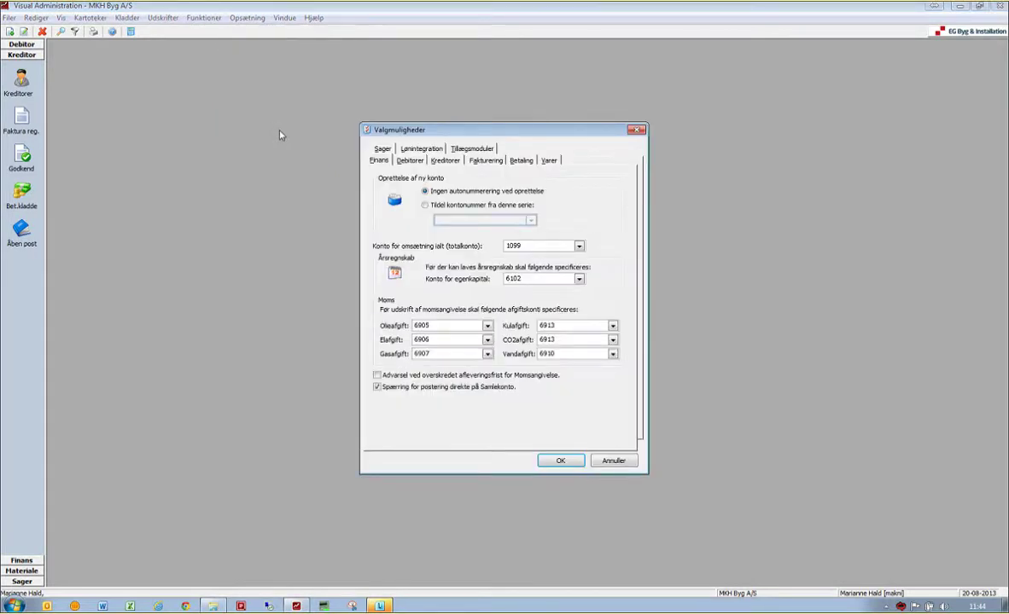
pyautogui.click(489, 163)
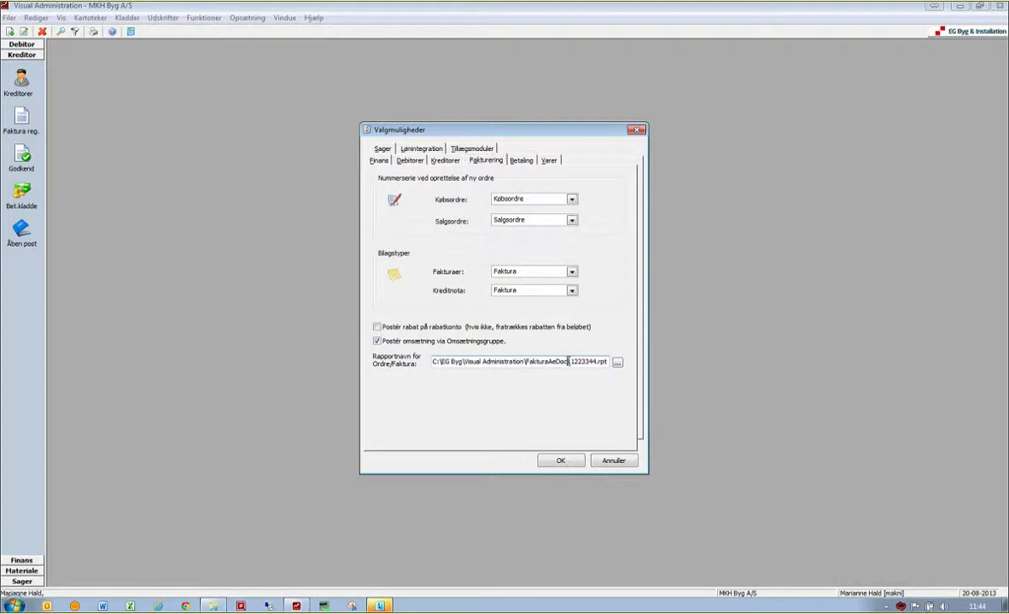
pyautogui.moveTo(566, 362); pyautogui.dragTo(594, 362)
# Step: Check the report names for Kontoudtog, Rykkerbreve and Rentenota in the Debitorer options
pyautogui.click(418, 163)
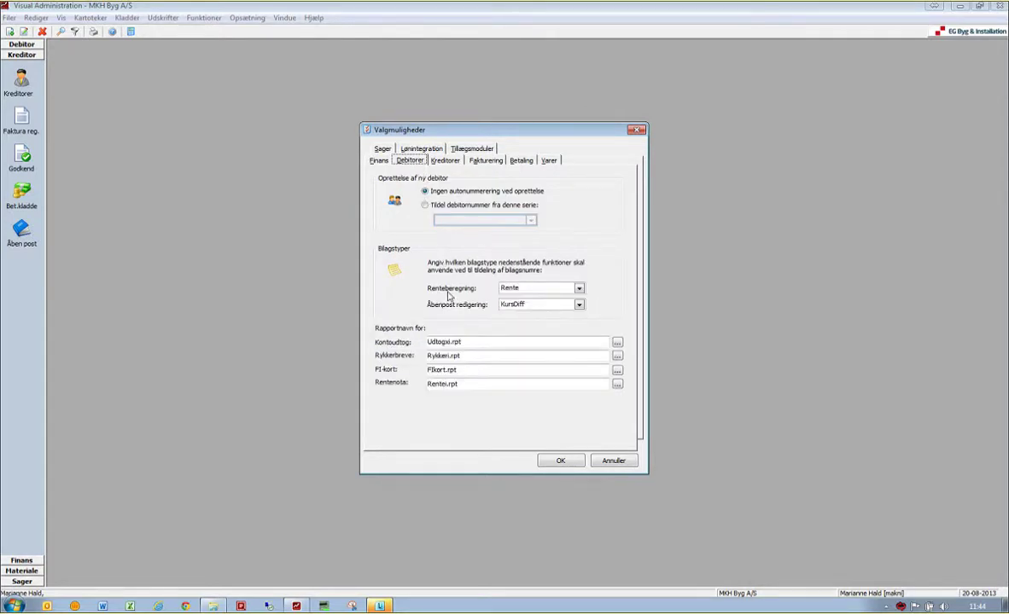
pyautogui.click(455, 341)
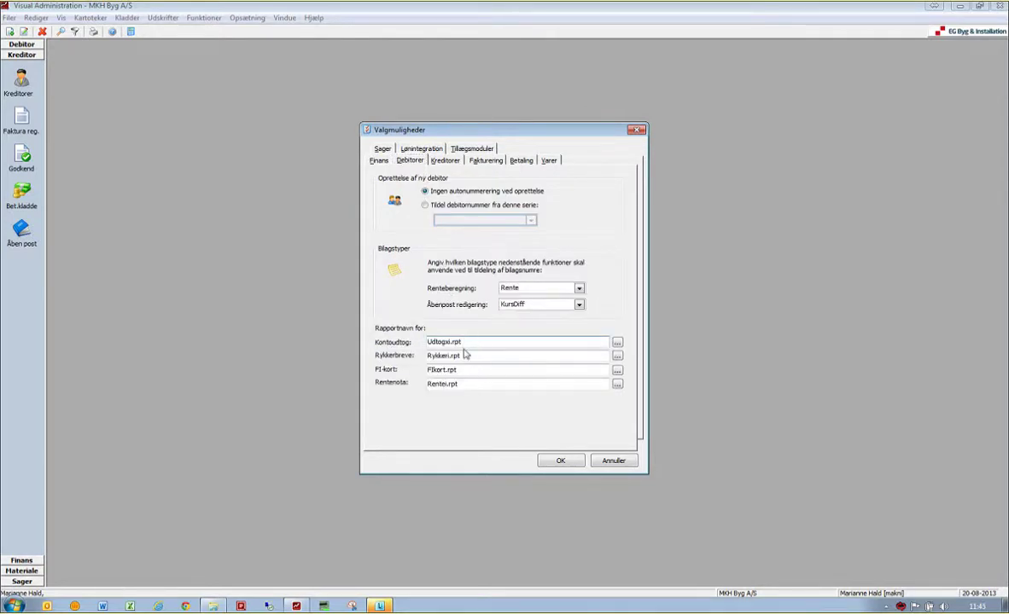
pyautogui.click(466, 356)
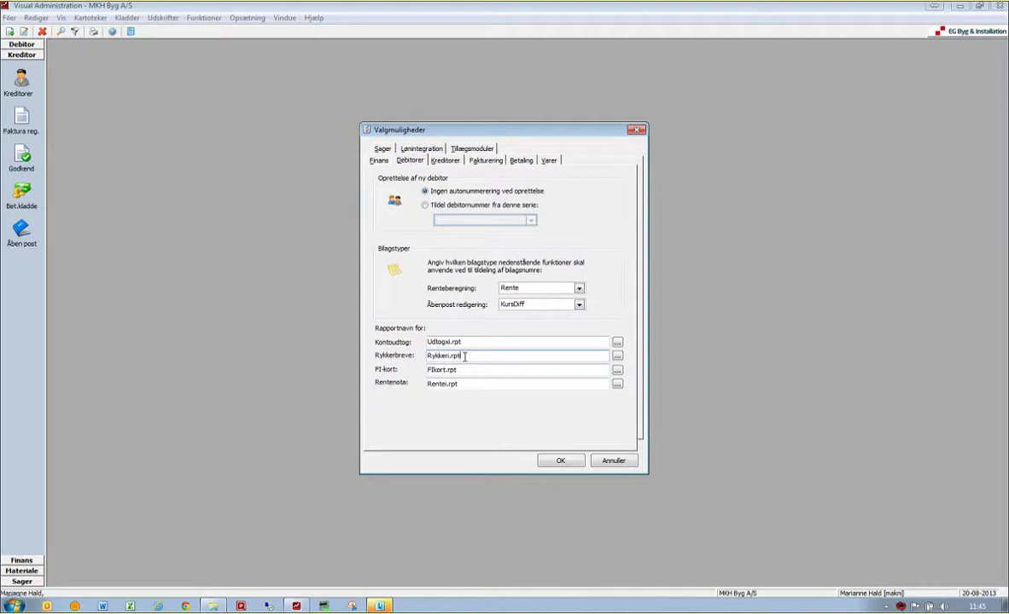
pyautogui.click(465, 384)
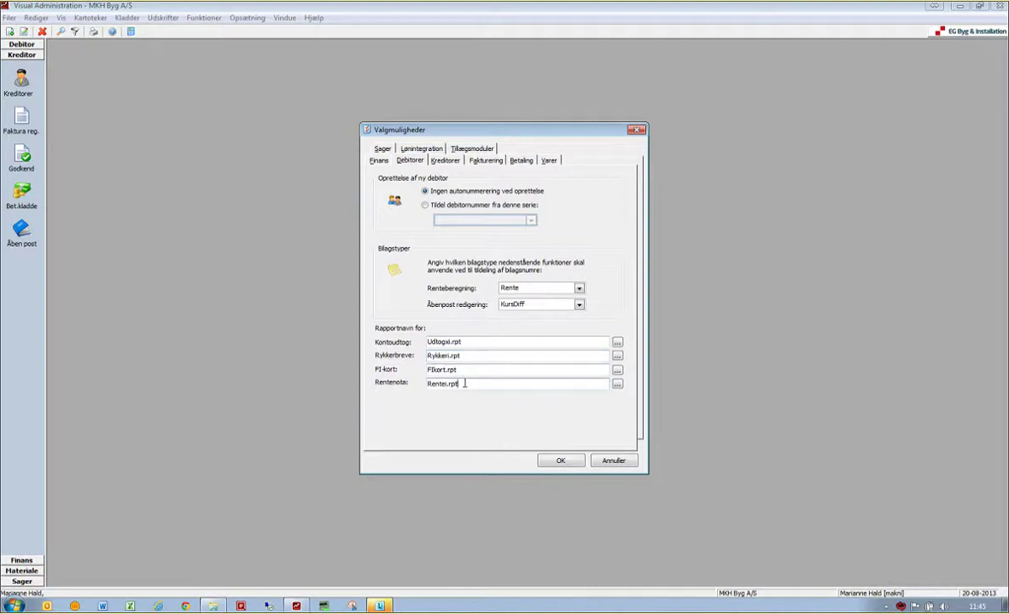
pyautogui.click(459, 342)
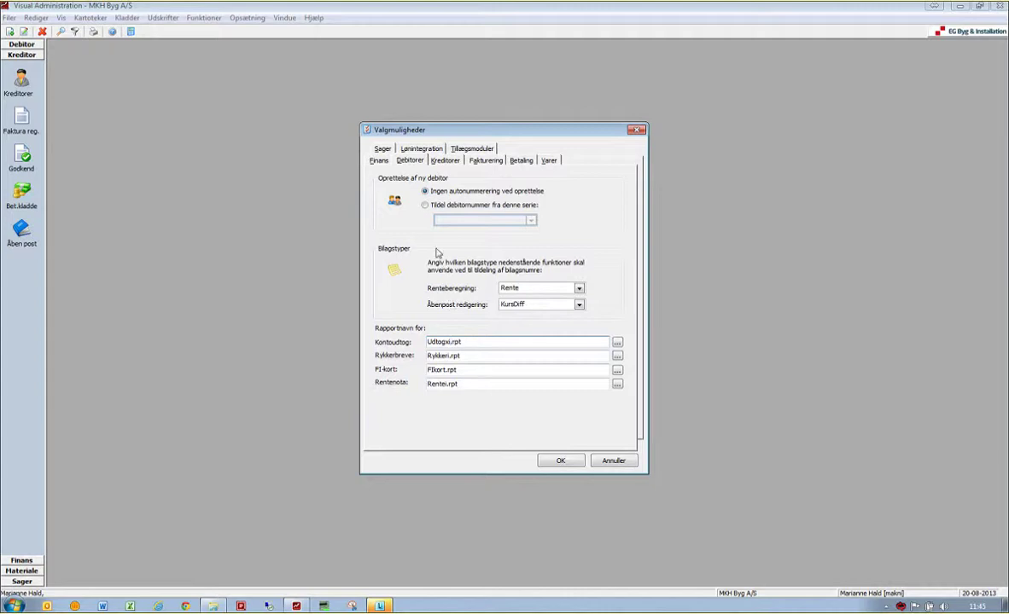
# Step: Check the Sagskort report name in the Sager options and close Valgmuligheder with OK
pyautogui.click(390, 153)
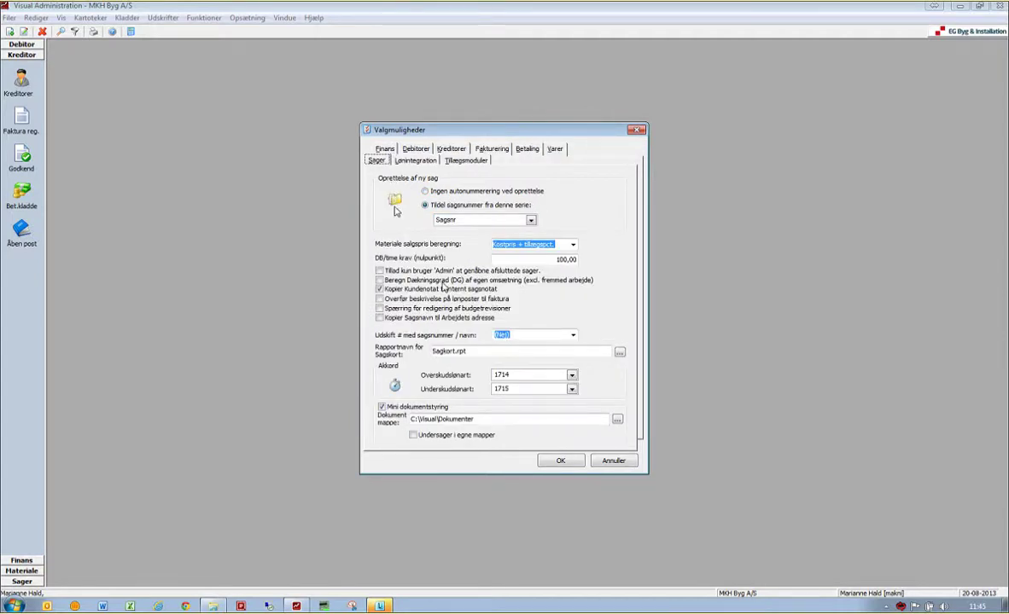
pyautogui.click(455, 350)
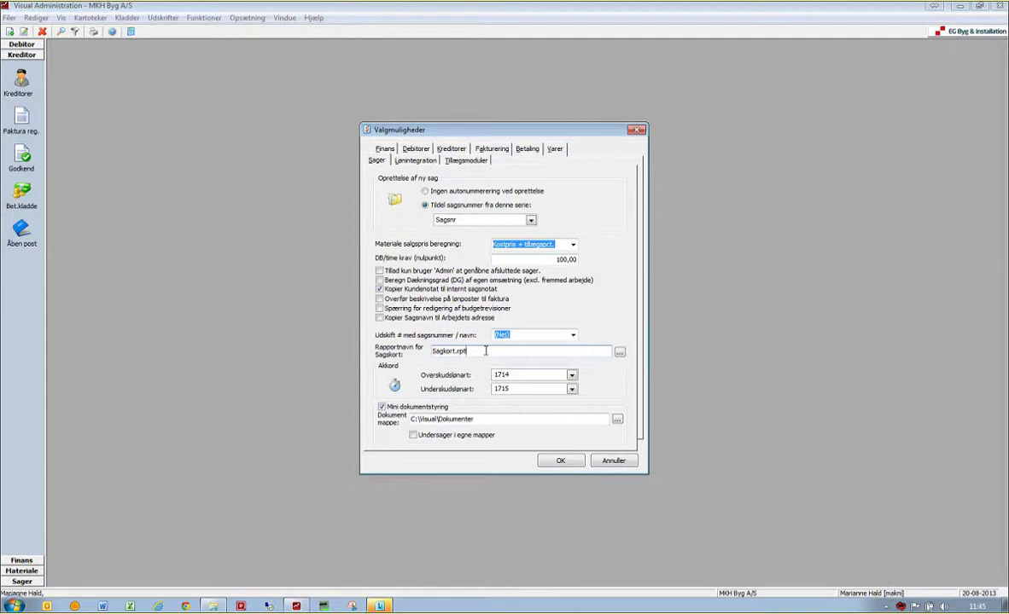
pyautogui.click(556, 462)
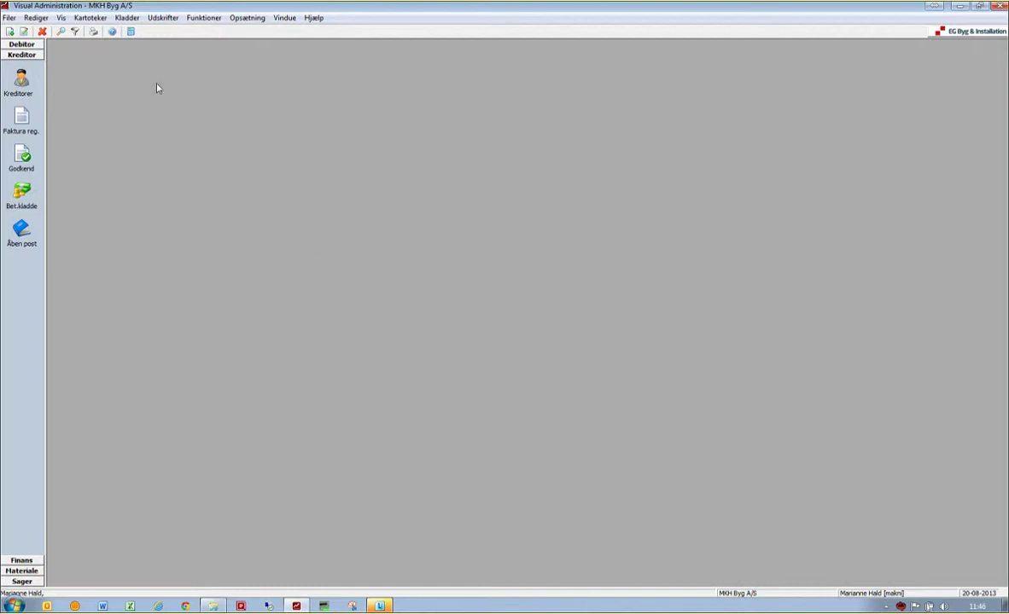
# Step: Delete the stored System db location in the company properties and confirm the deletion
pyautogui.click(14, 19)
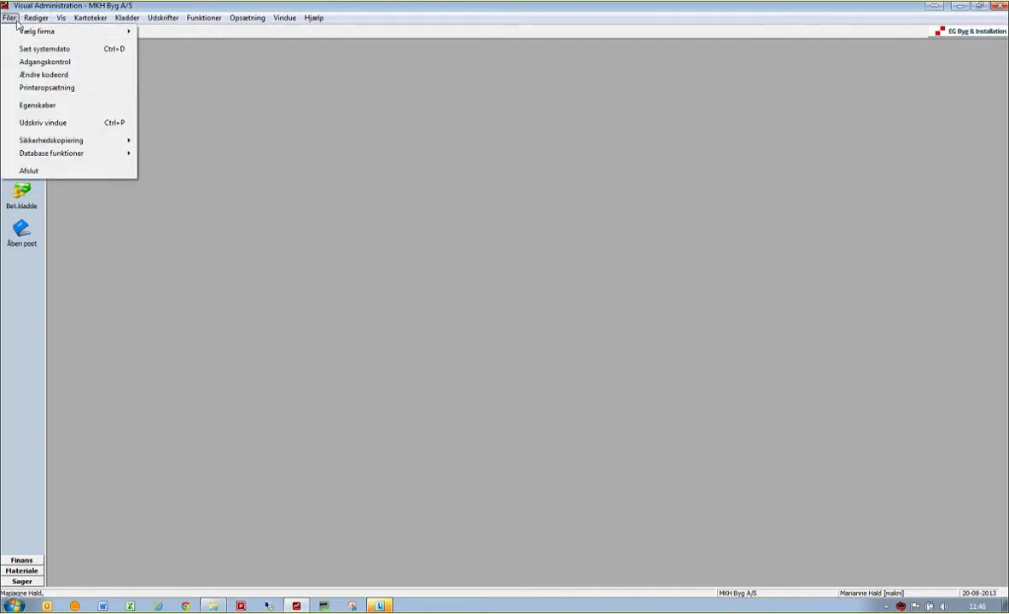
pyautogui.click(21, 105)
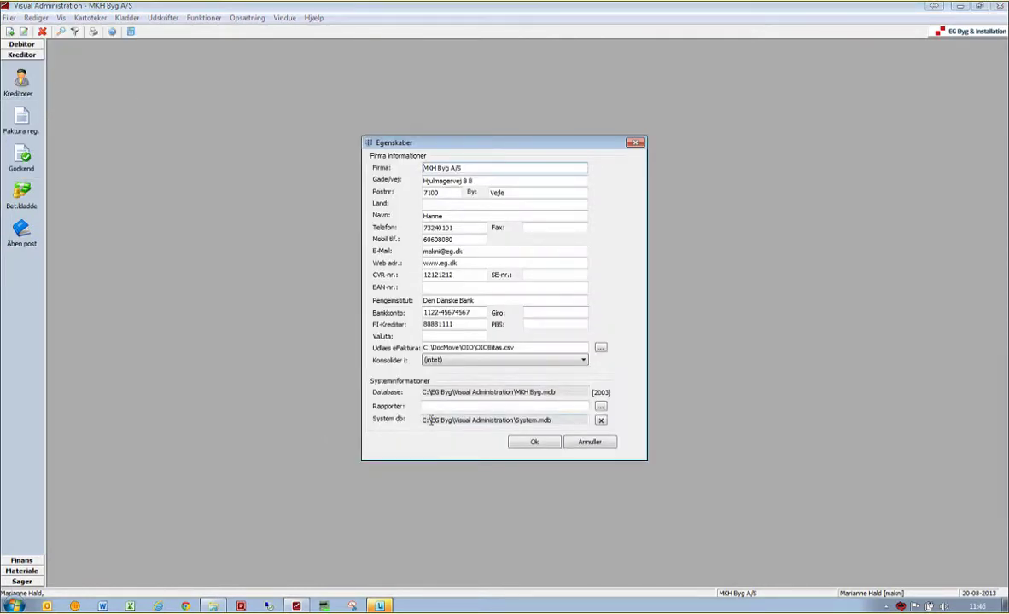
pyautogui.click(559, 420)
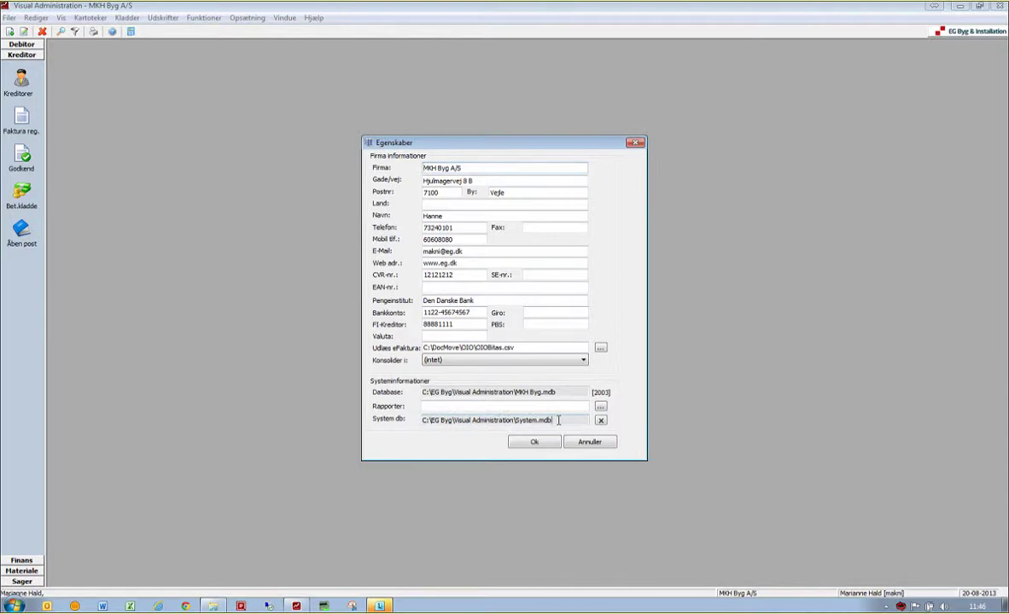
pyautogui.click(600, 422)
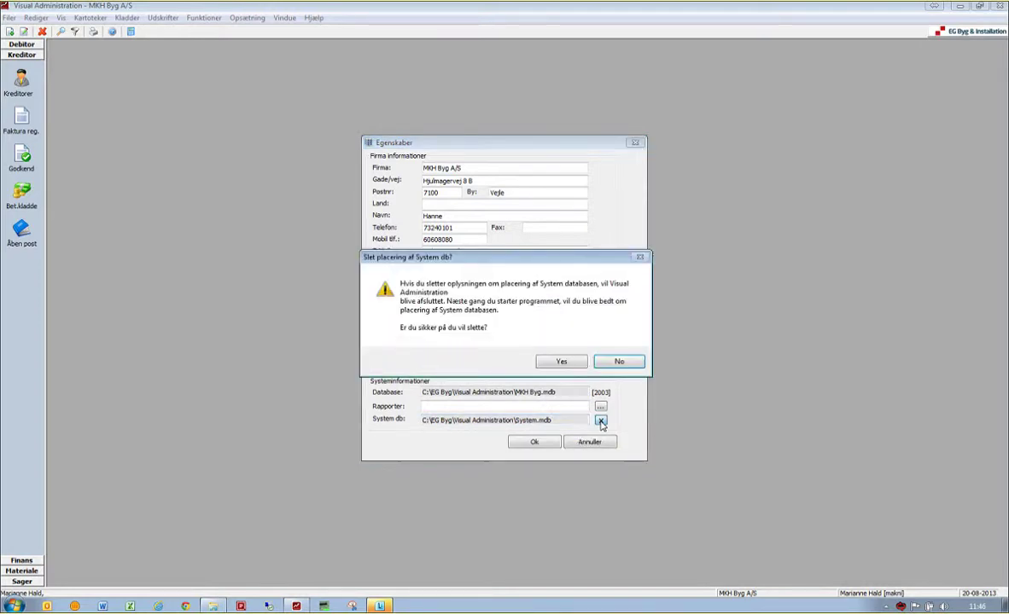
pyautogui.click(562, 363)
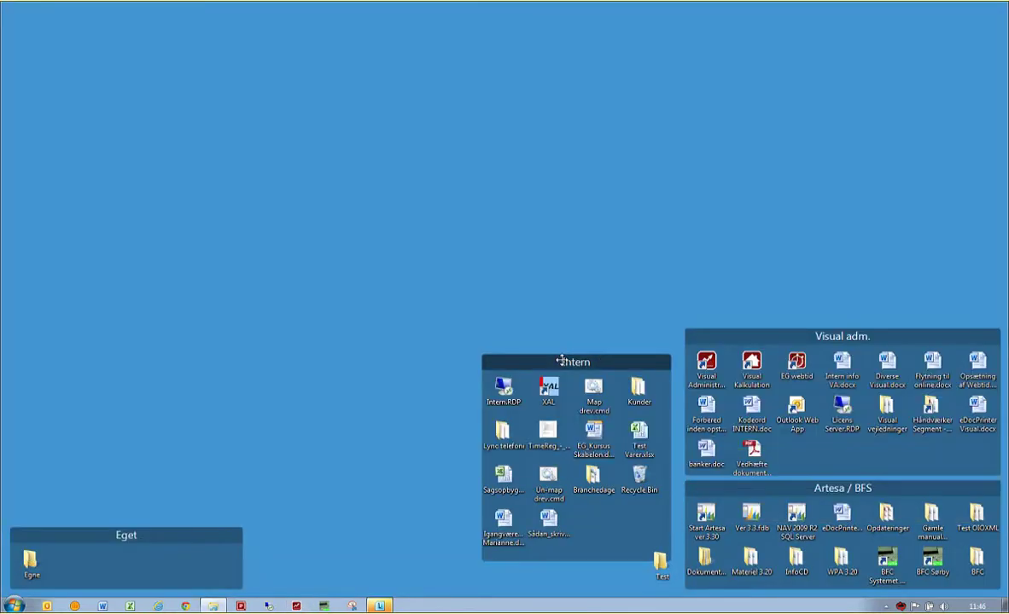
# Step: Restart Visual Administration, choose System.mdb in the Visual Administration folder as the system database, and log in with the prefilled user
pyautogui.doubleClick(707, 363)
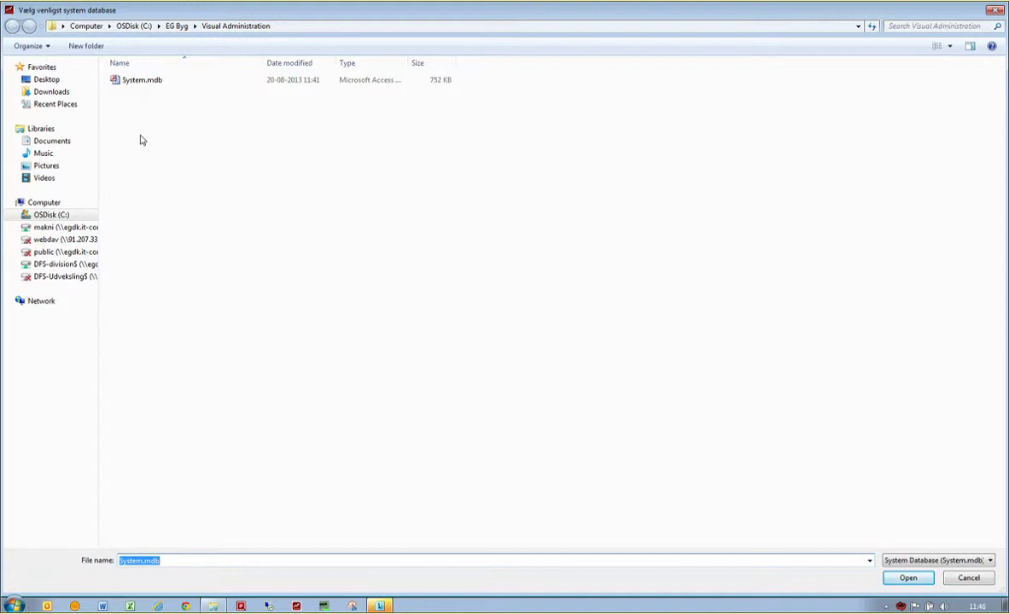
pyautogui.click(141, 83)
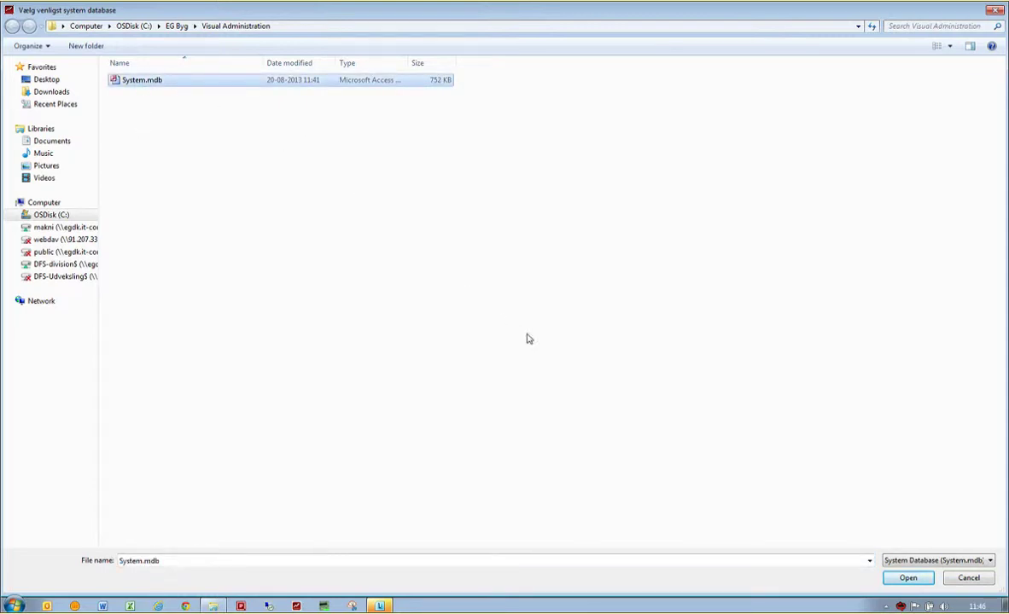
pyautogui.click(908, 578)
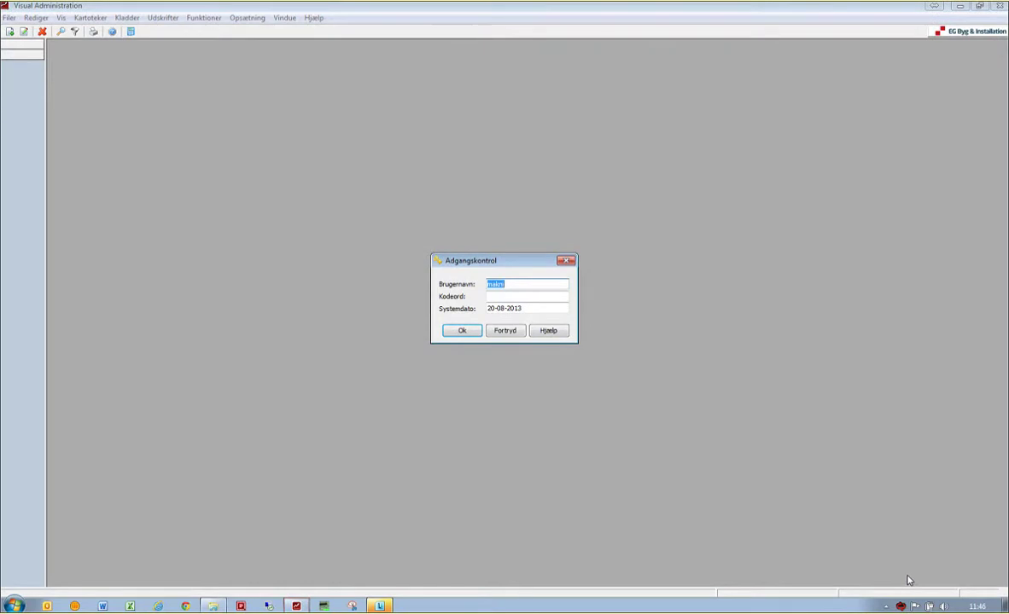
pyautogui.click(471, 330)
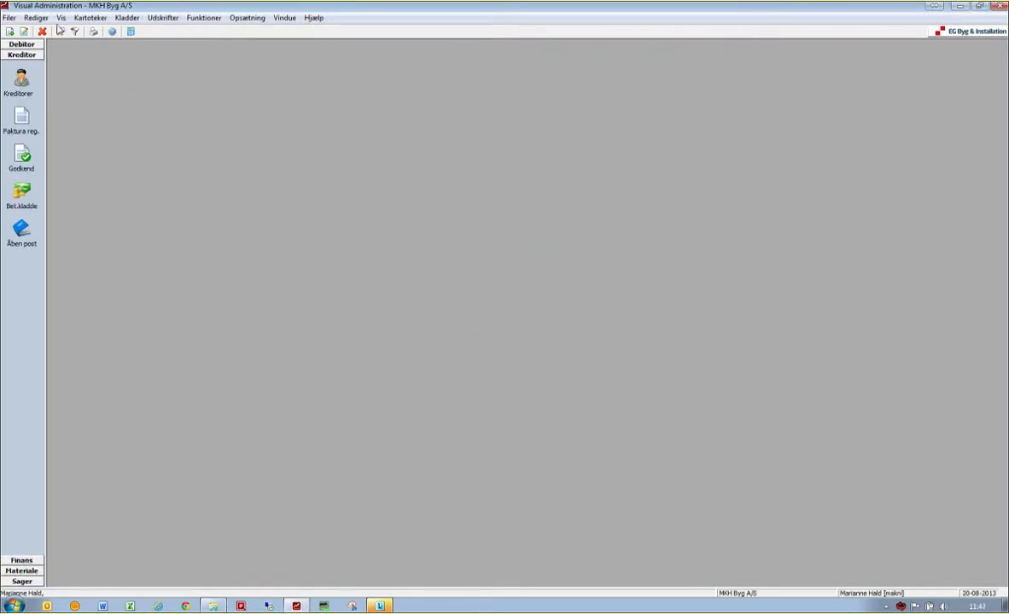
# Step: Remove the company Byggemanden from the system's company list and confirm the removal
pyautogui.click(9, 17)
pyautogui.moveTo(15, 32)
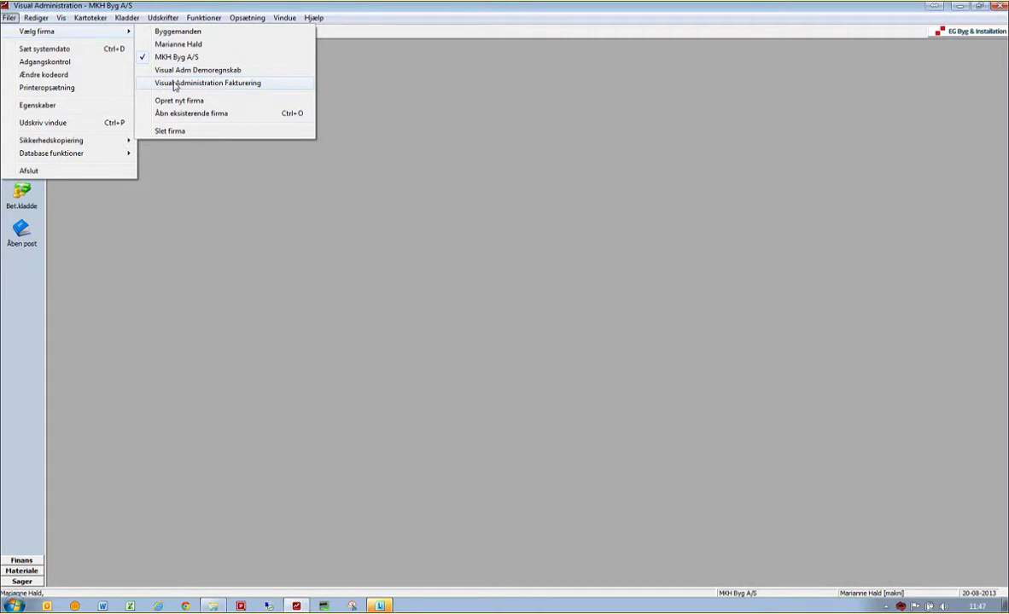
pyautogui.click(174, 131)
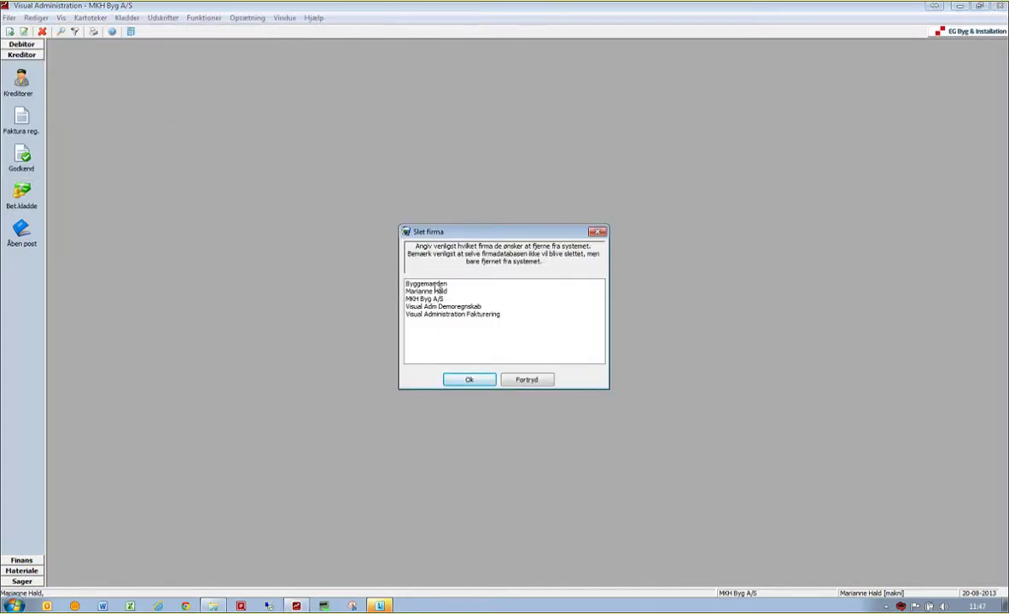
pyautogui.click(436, 286)
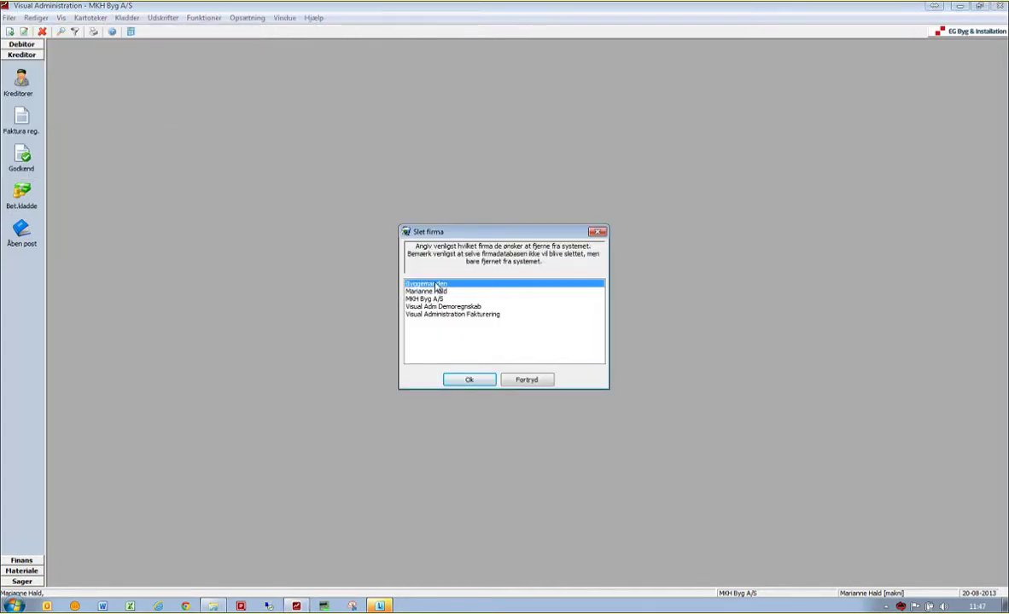
pyautogui.click(468, 380)
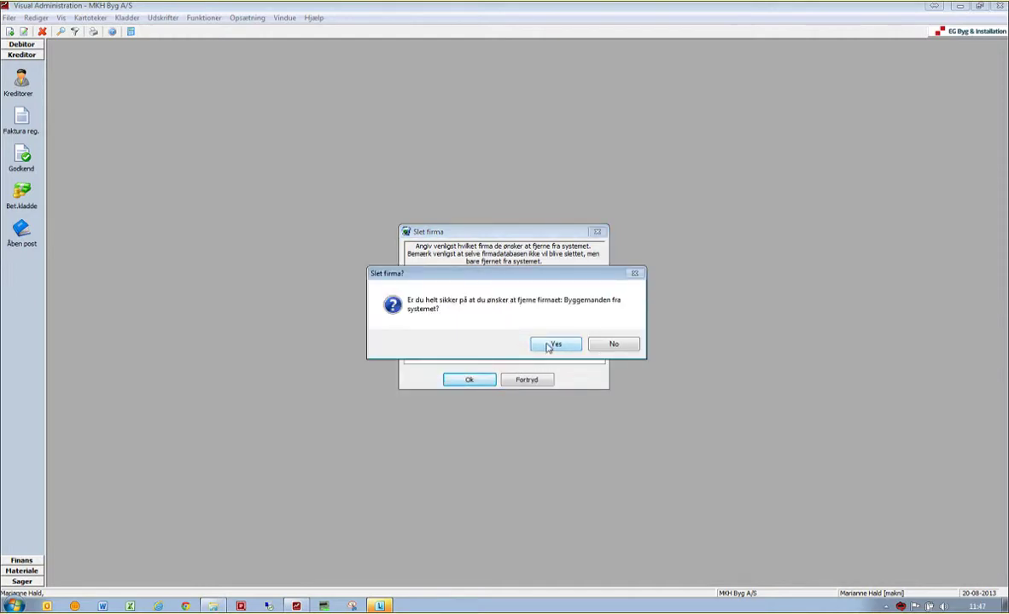
pyautogui.click(548, 346)
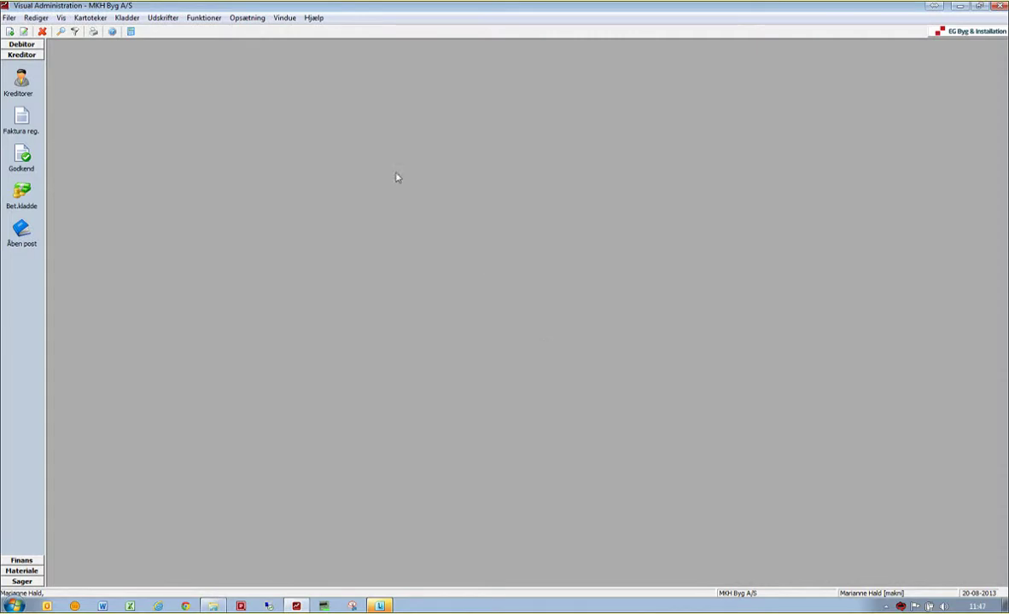
# Step: Remove the company MKH Byg A/S from the system's company list and confirm the removal
pyautogui.click(10, 18)
pyautogui.moveTo(17, 31)
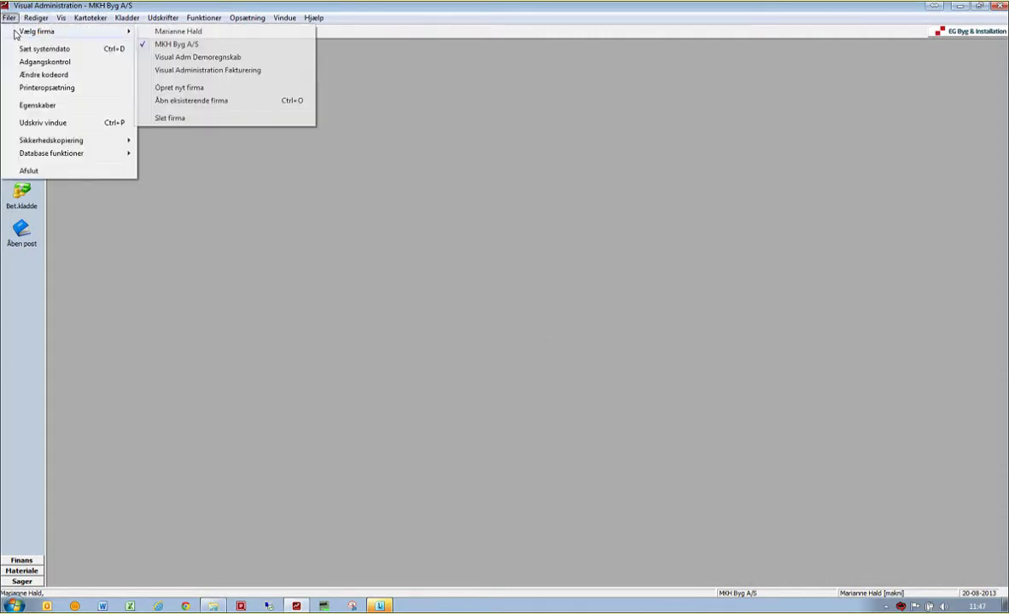
pyautogui.click(176, 119)
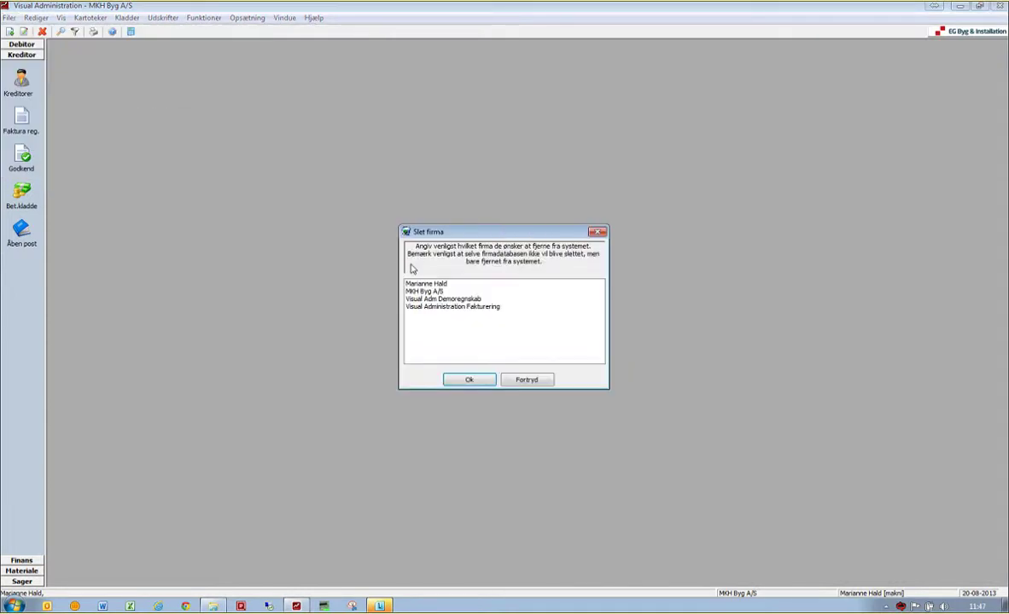
pyautogui.click(424, 291)
pyautogui.click(468, 379)
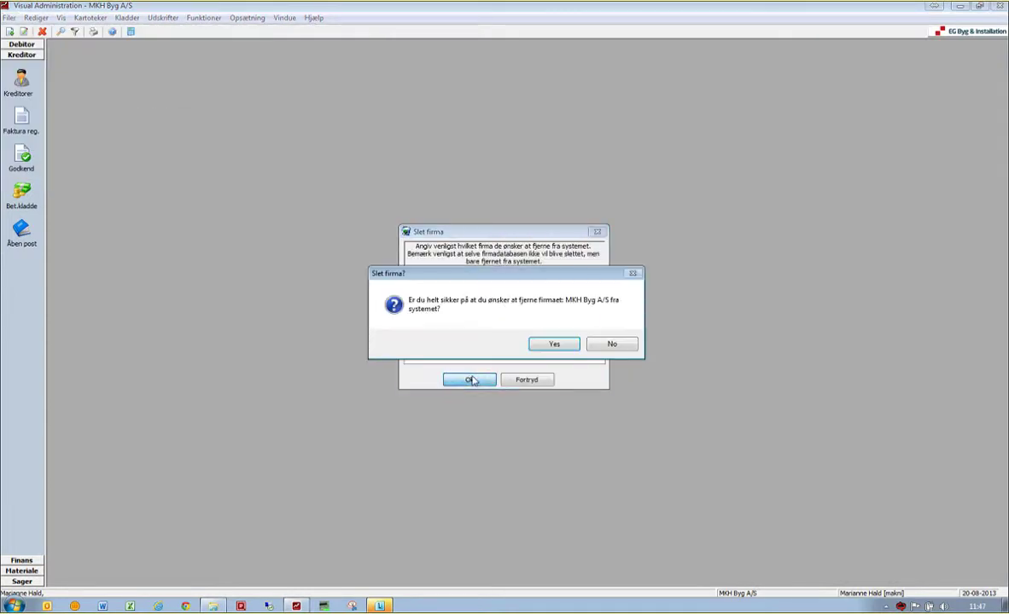
pyautogui.click(536, 346)
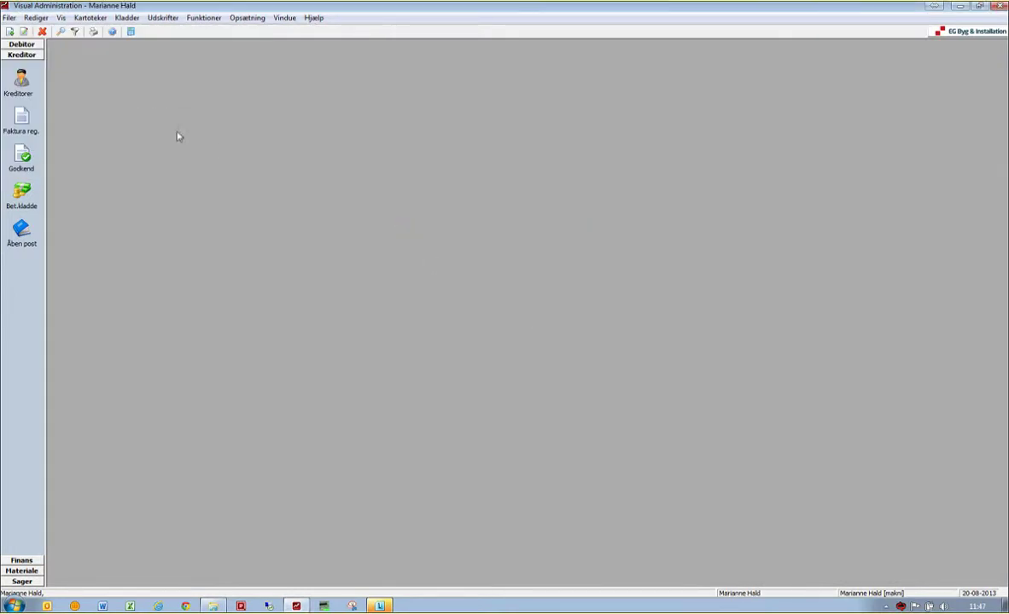
# Step: Add the existing company database MKH Byg.mdb from C:\EG Byg\Visual Administration, complete its preparation, and check the company list
pyautogui.click(10, 18)
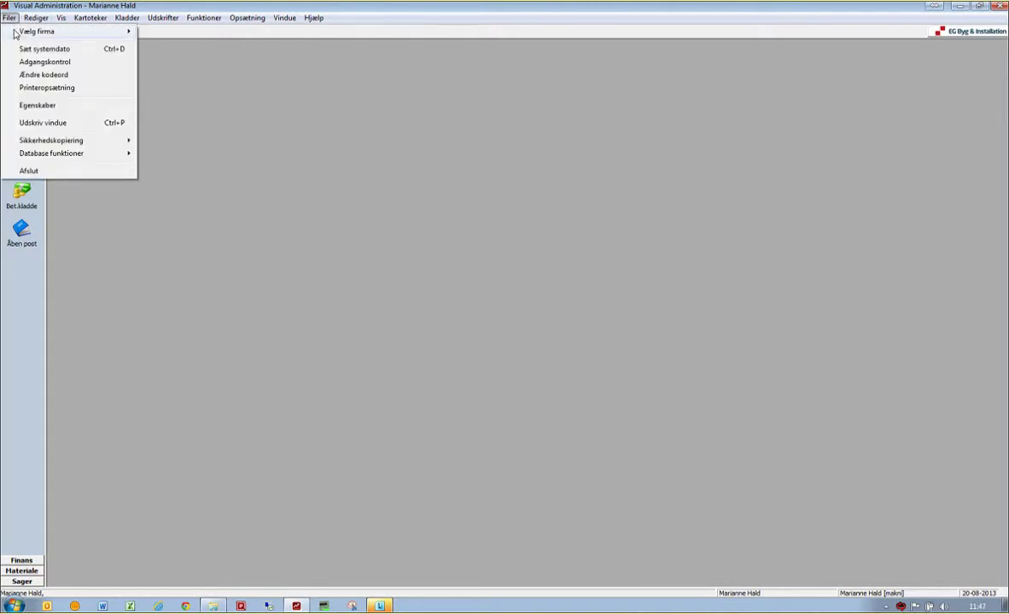
pyautogui.moveTo(15, 32)
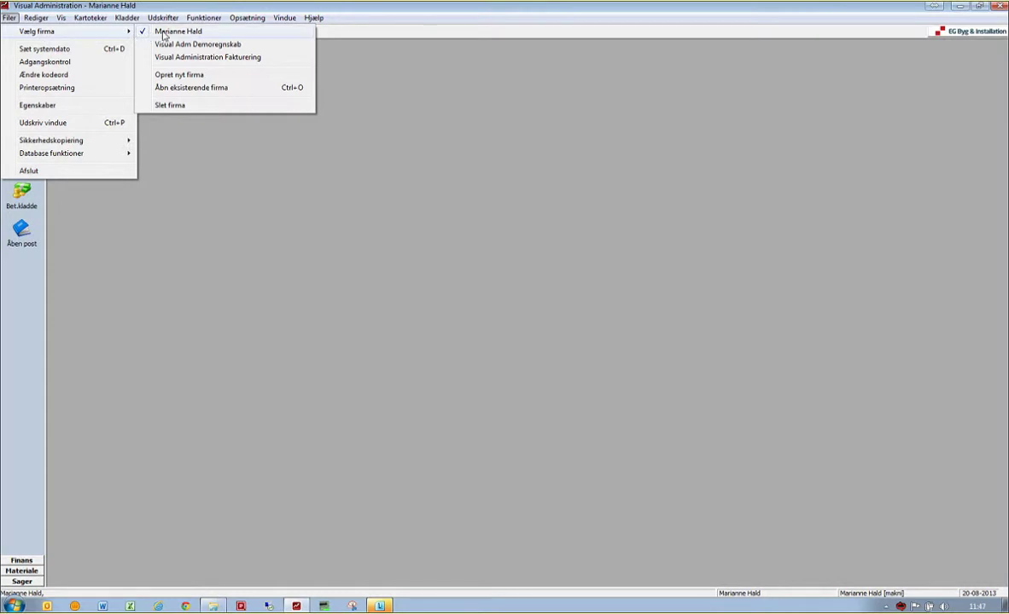
pyautogui.click(186, 89)
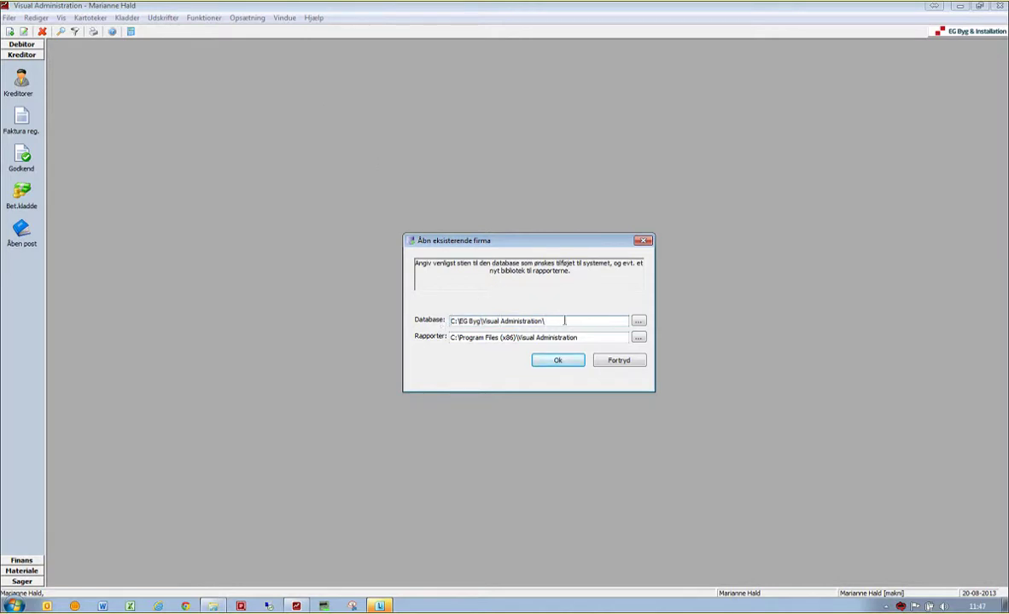
pyautogui.click(638, 321)
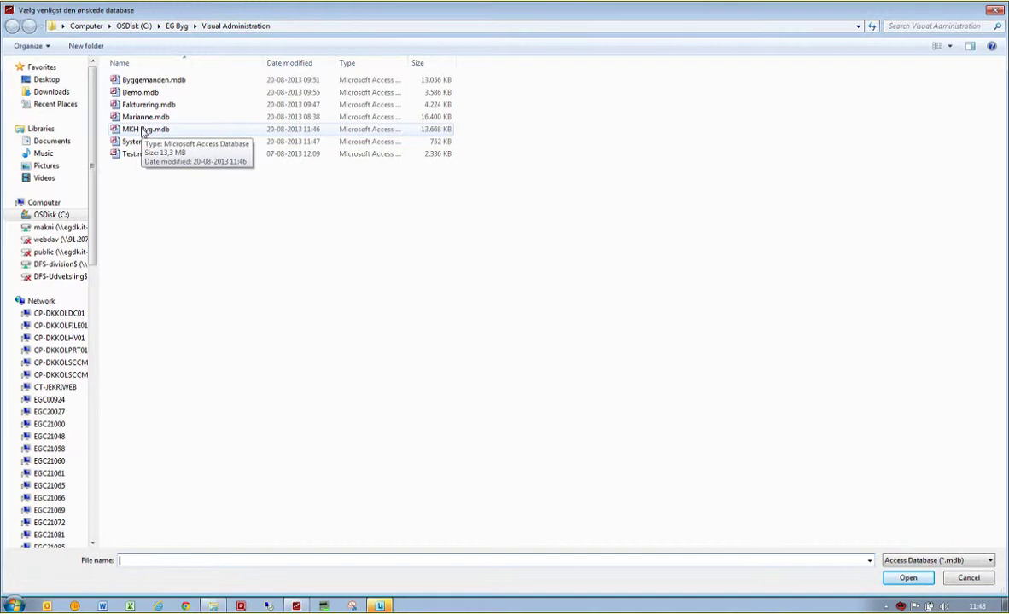
pyautogui.click(143, 130)
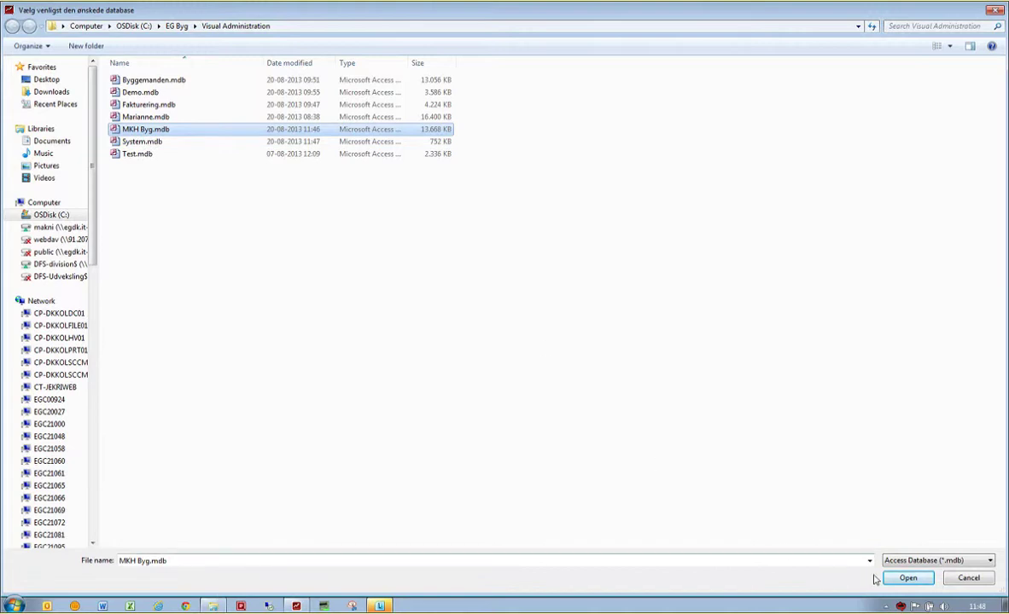
pyautogui.click(920, 581)
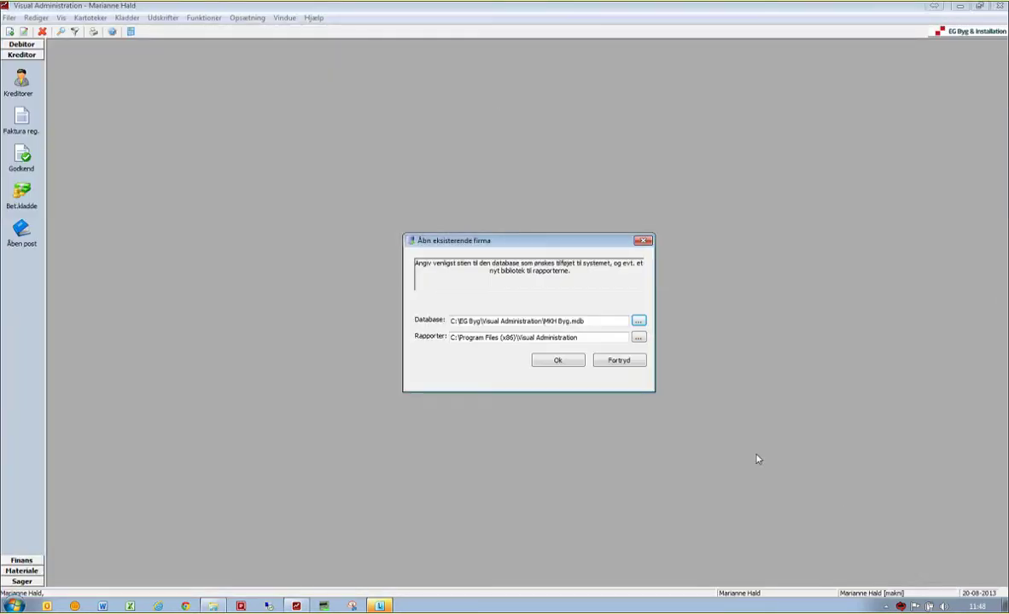
pyautogui.click(559, 360)
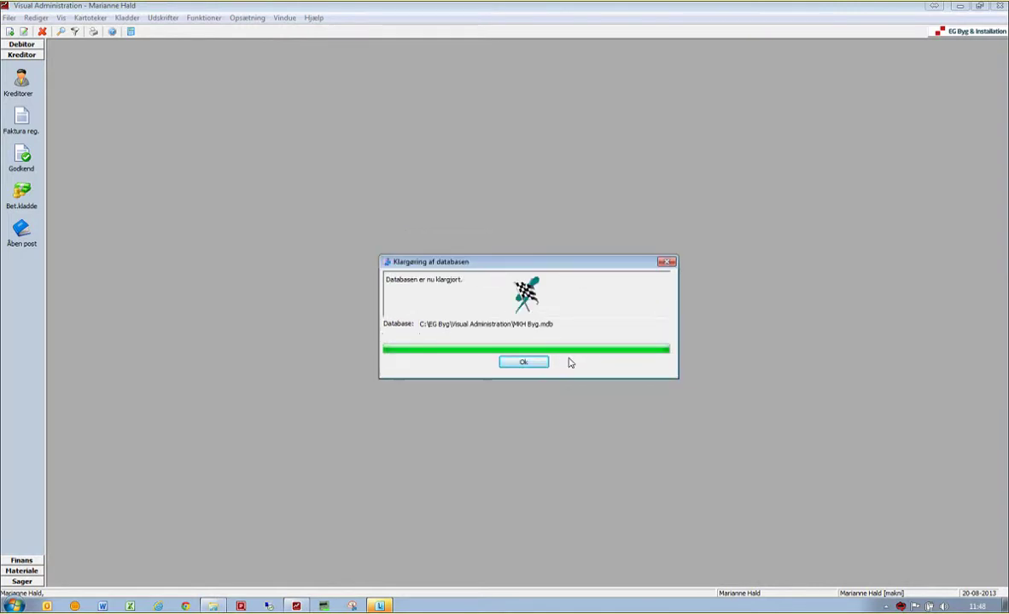
pyautogui.click(524, 363)
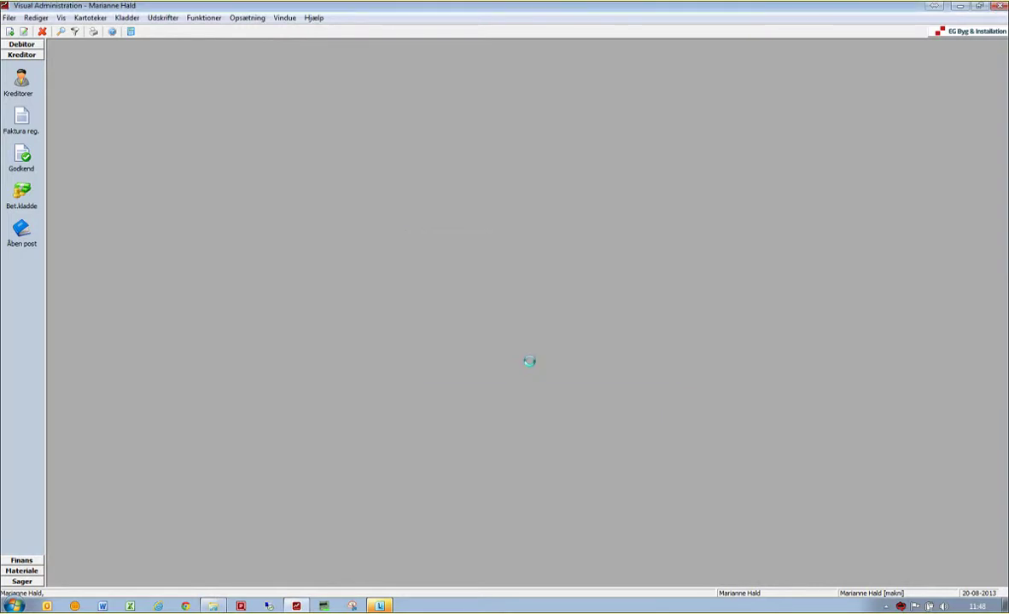
pyautogui.click(13, 20)
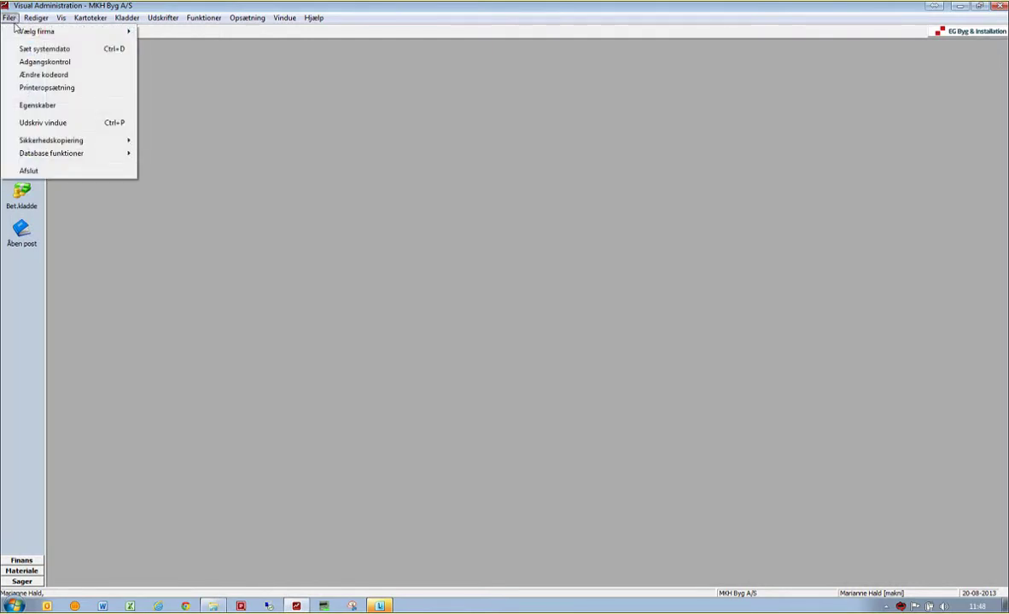
pyautogui.moveTo(17, 31)
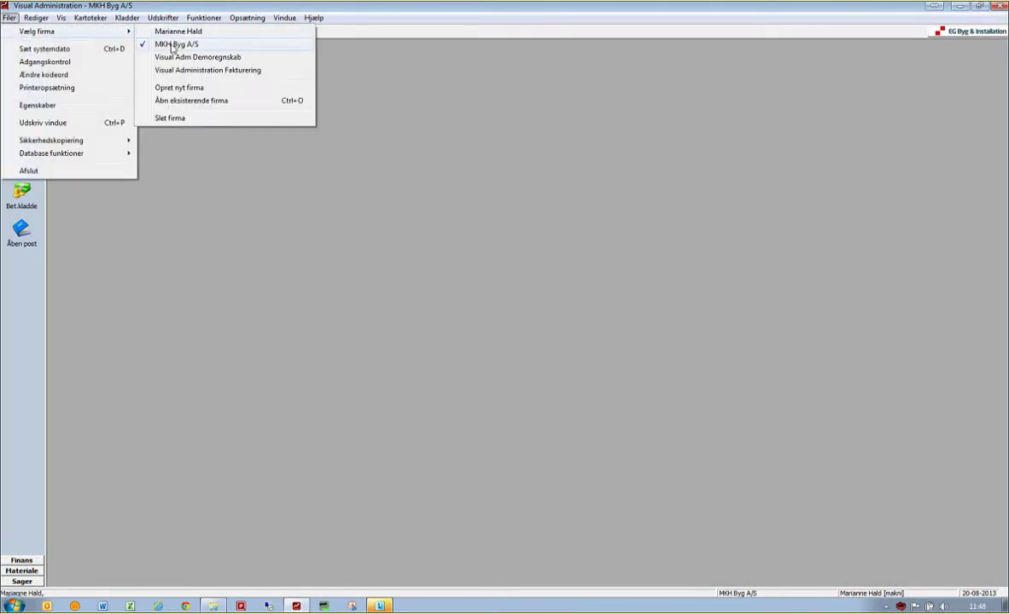
pyautogui.click(190, 151)
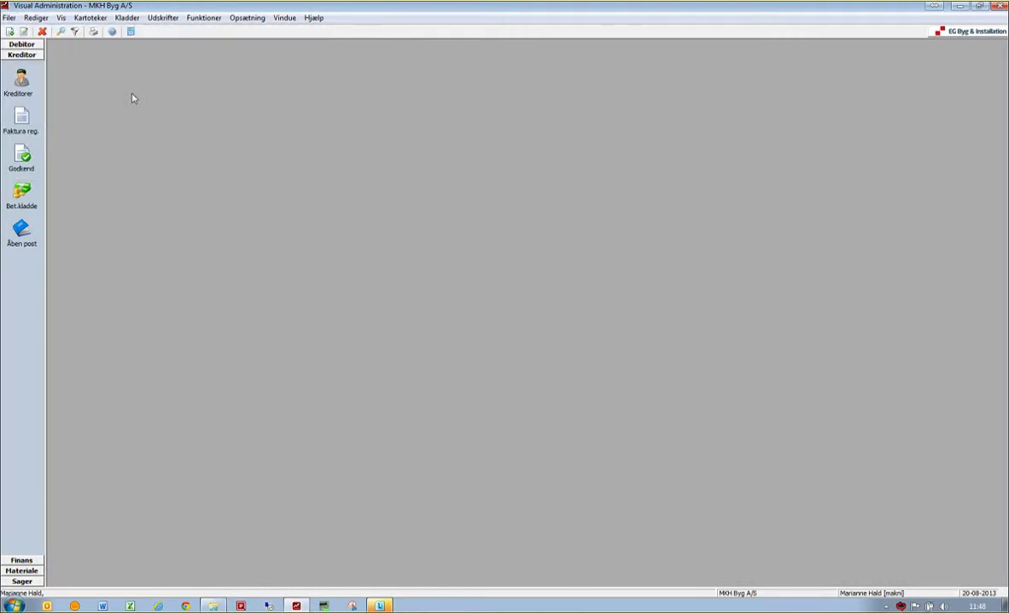
# Step: Clear the Rapporter path in the company properties of MKH Byg A/S and save the properties
pyautogui.click(15, 18)
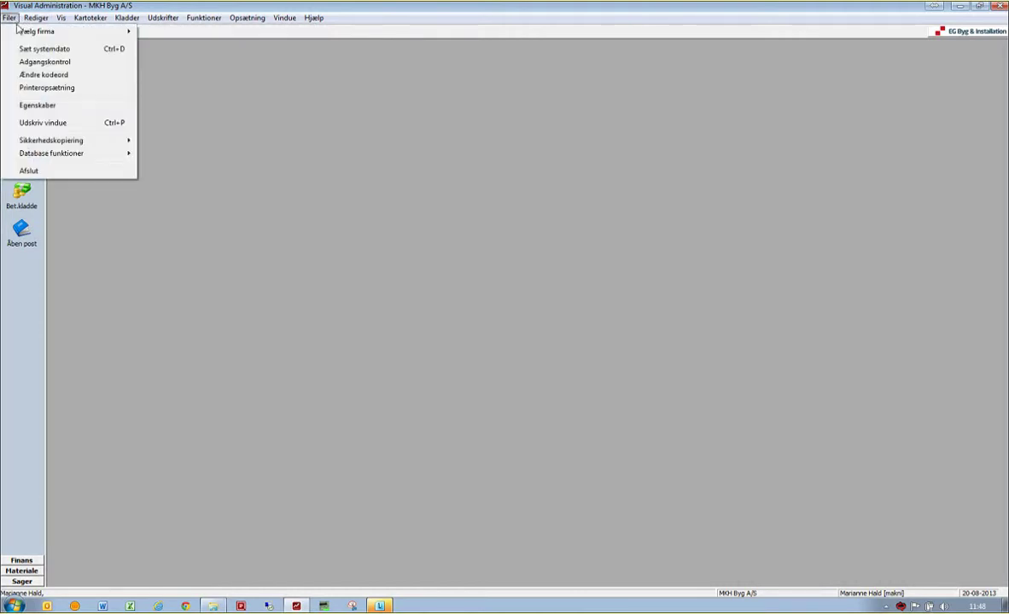
pyautogui.click(33, 105)
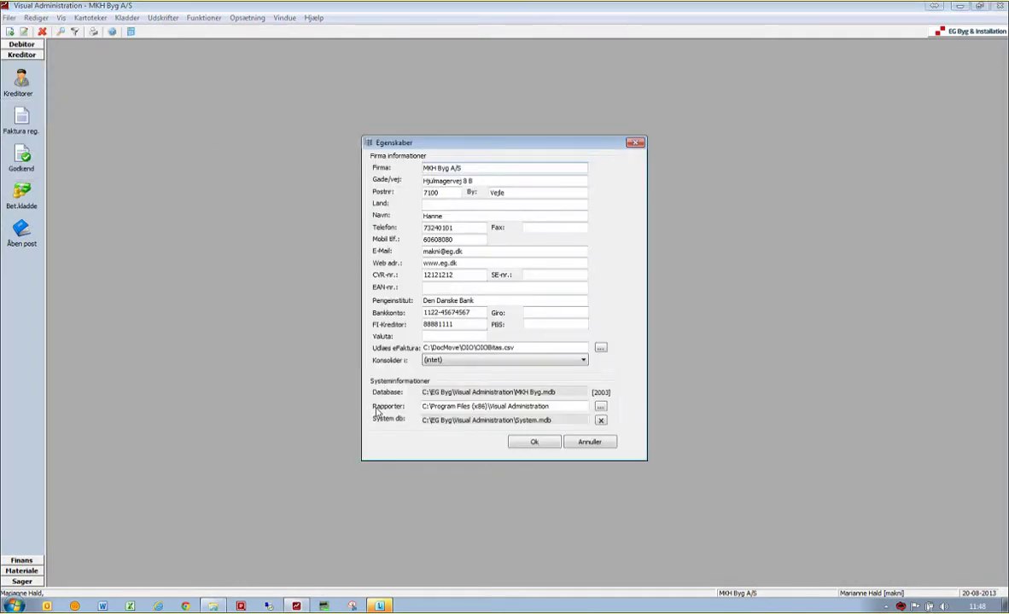
pyautogui.click(560, 407)
pyautogui.moveTo(560, 407); pyautogui.dragTo(397, 408)
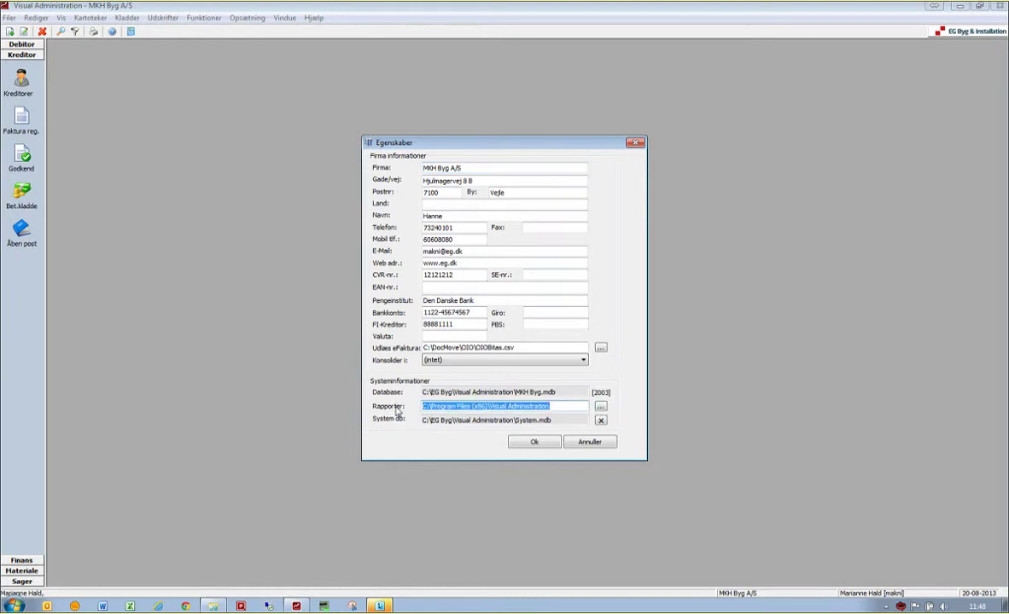
pyautogui.press('Delete')
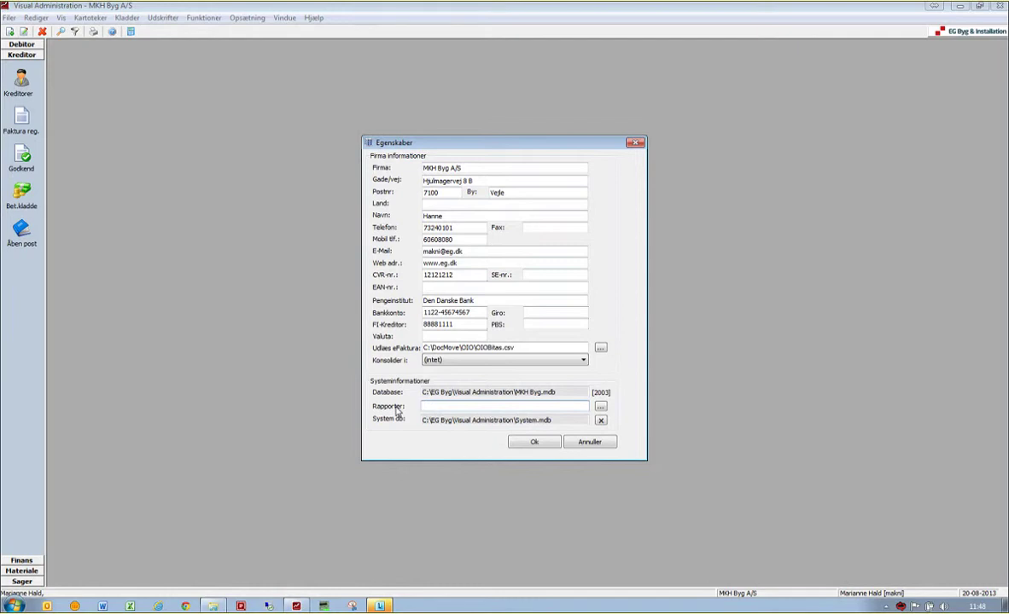
pyautogui.click(534, 443)
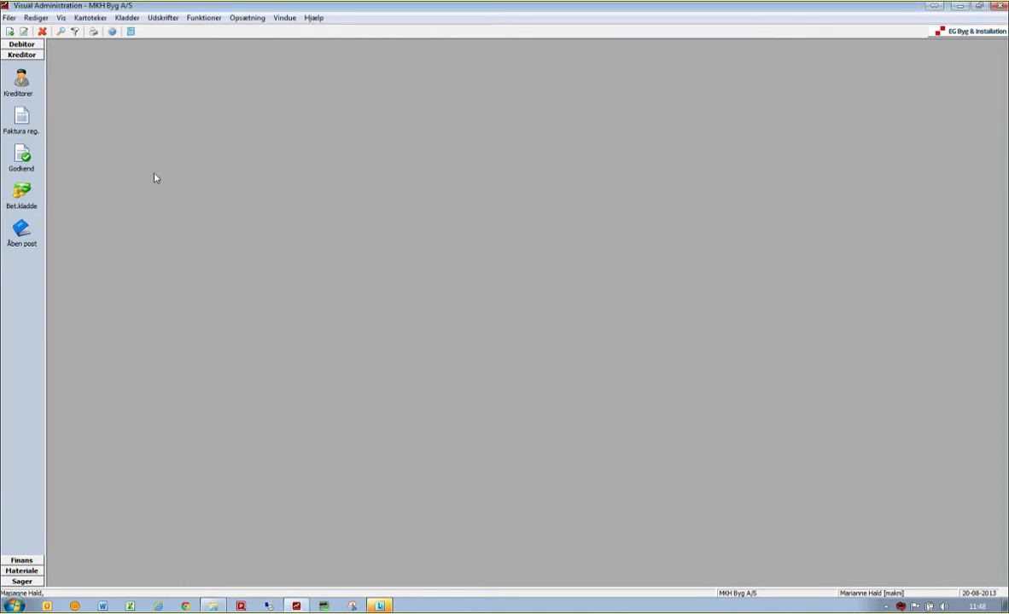
# Step: In the printer setup, choose Lexmark Pro200 Series (Netværk) for Diverse udskrifter and eDocPrinter Visual for the Faktura, Kontoudtog, Rykker and Rentenota group
pyautogui.click(10, 18)
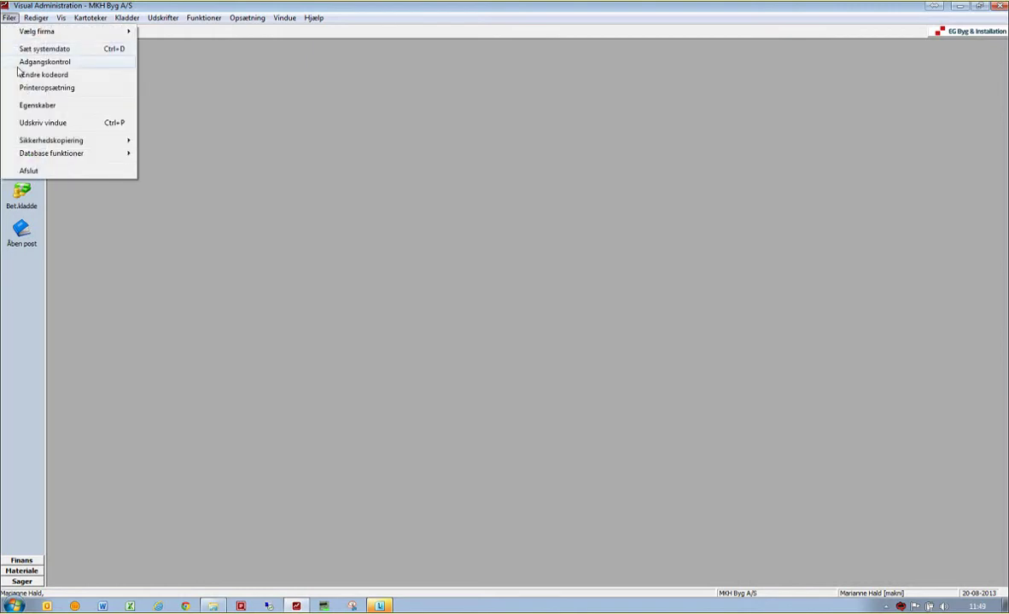
pyautogui.click(43, 88)
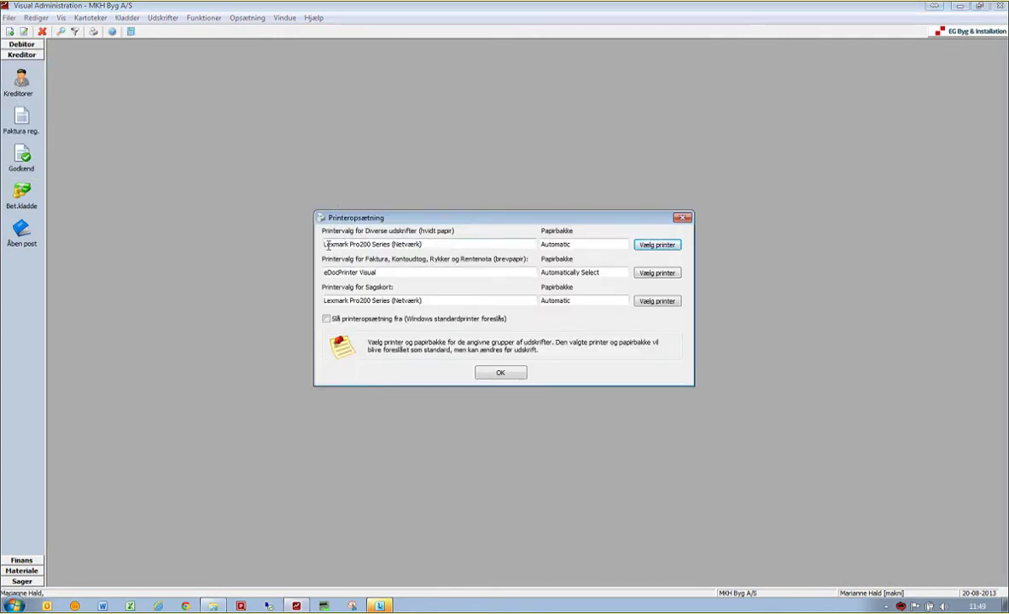
pyautogui.click(436, 245)
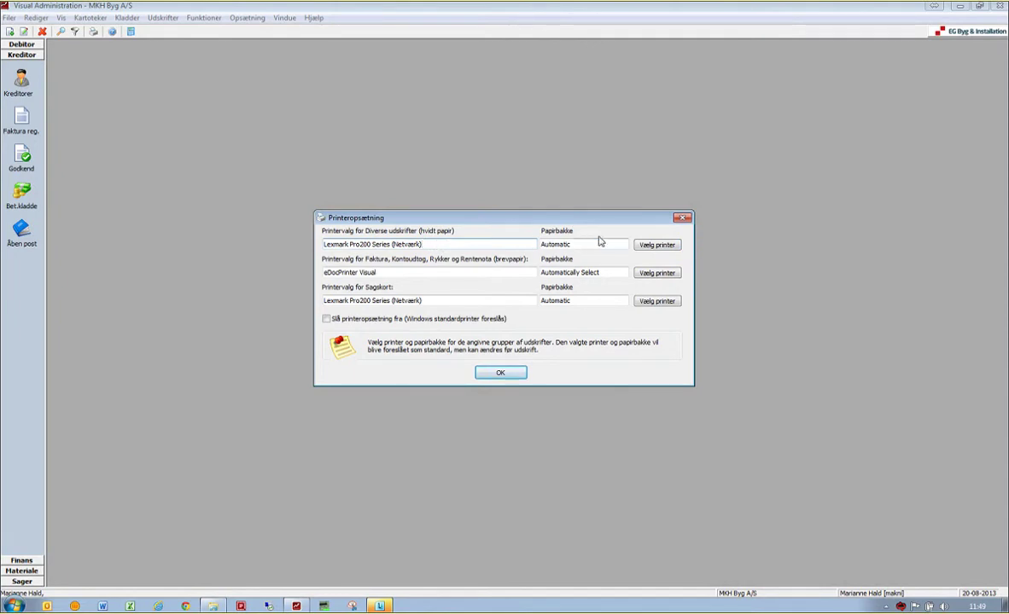
pyautogui.click(658, 246)
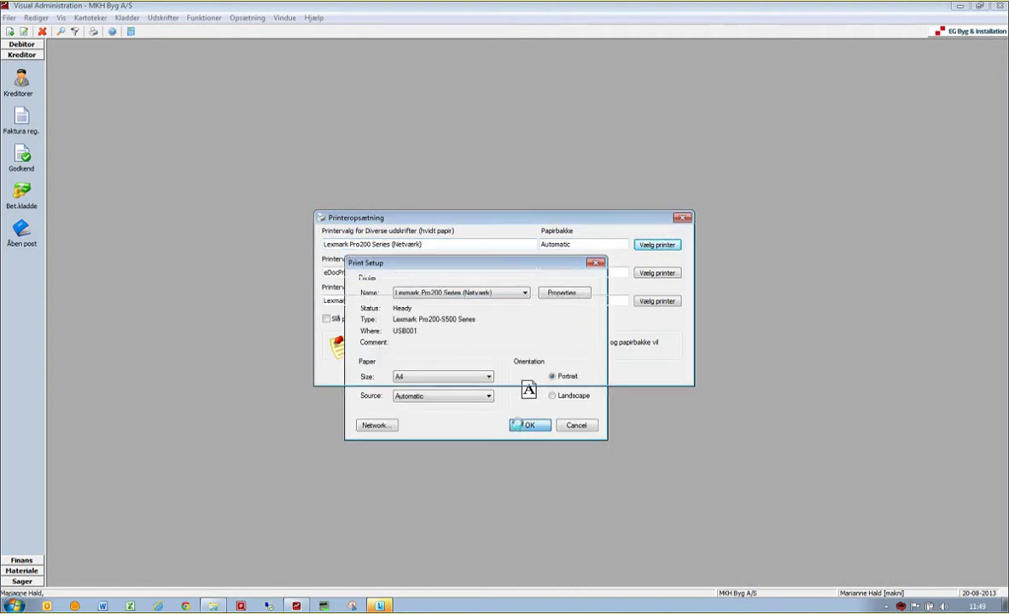
pyautogui.click(524, 426)
pyautogui.click(657, 274)
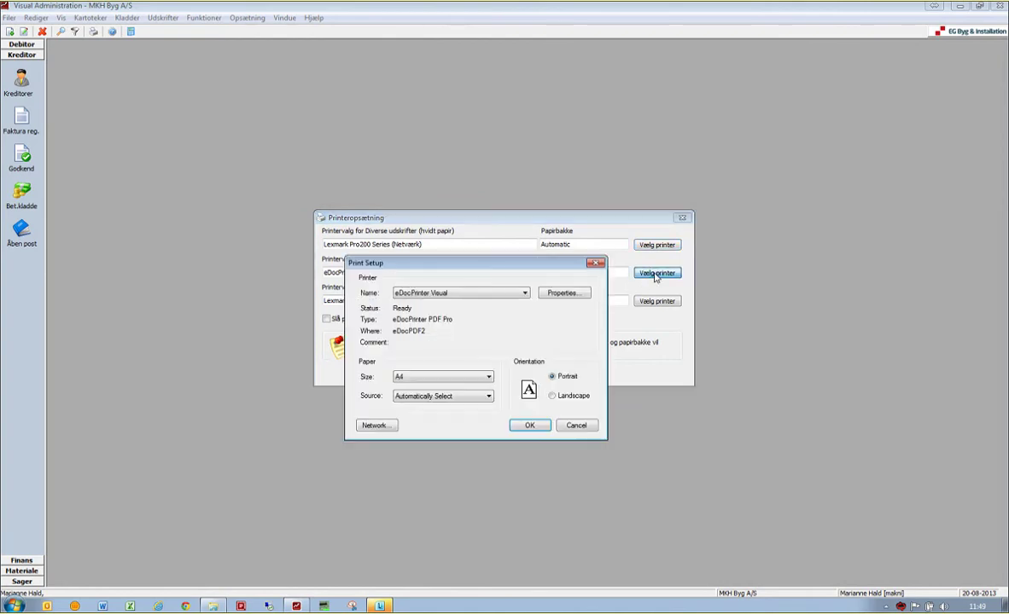
pyautogui.click(530, 428)
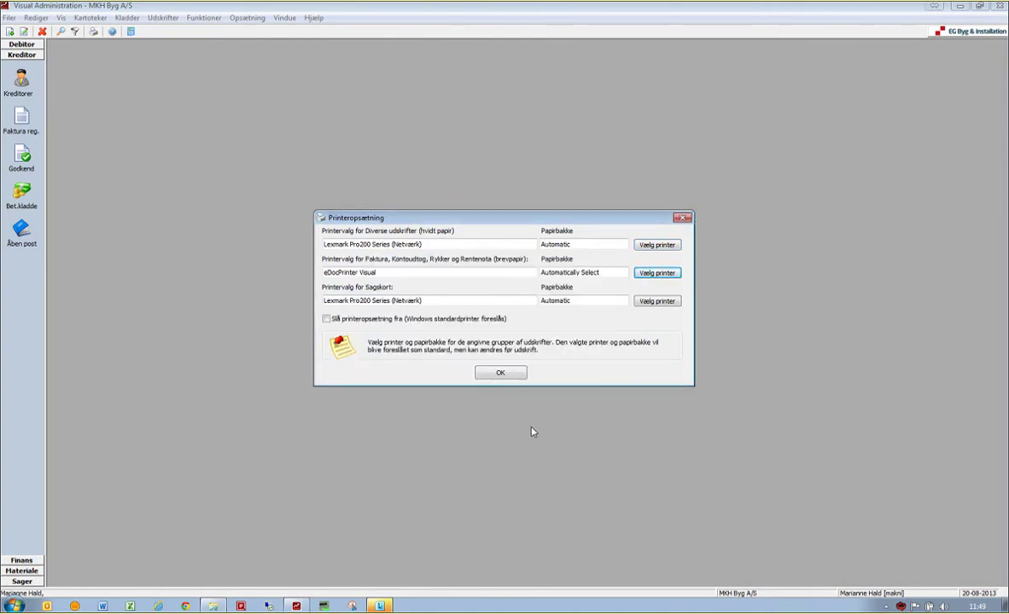
# Step: Choose Lexmark Pro200 Series (Netværk) for Sagskort and save the printer setup without limiting it to this company
pyautogui.click(646, 303)
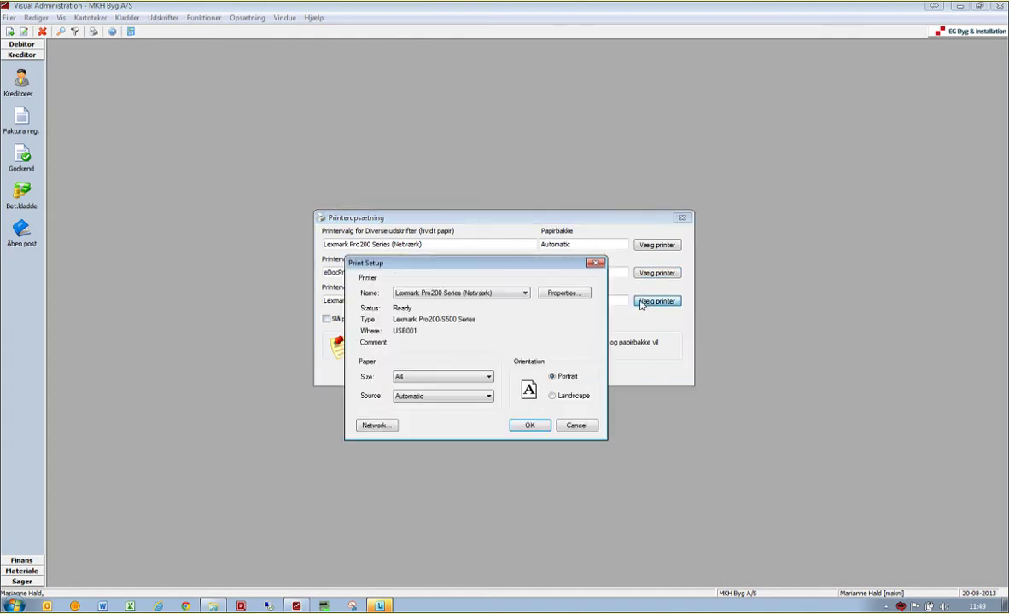
pyautogui.click(530, 426)
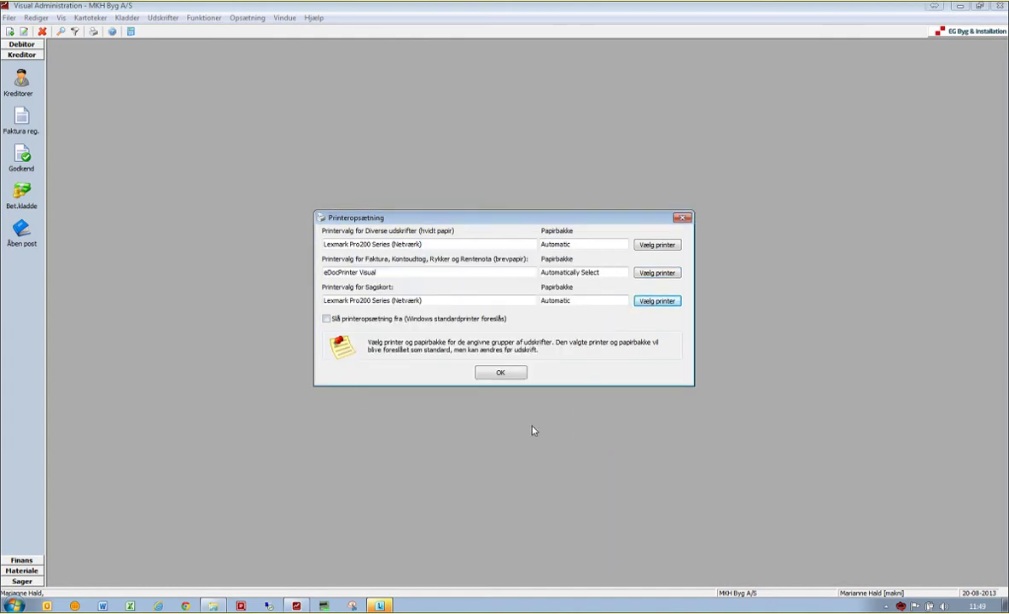
pyautogui.click(503, 374)
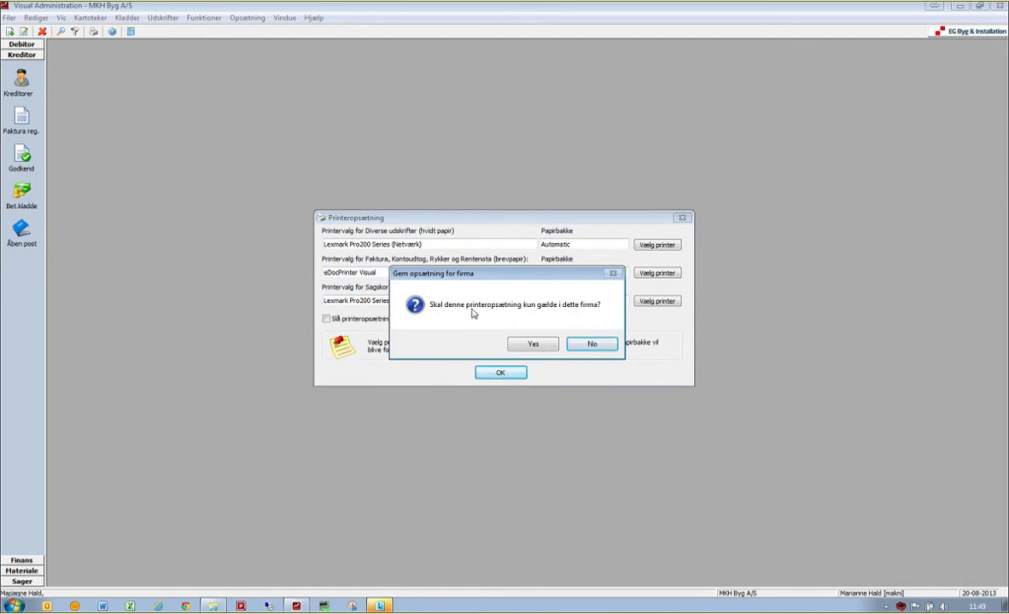
pyautogui.click(593, 345)
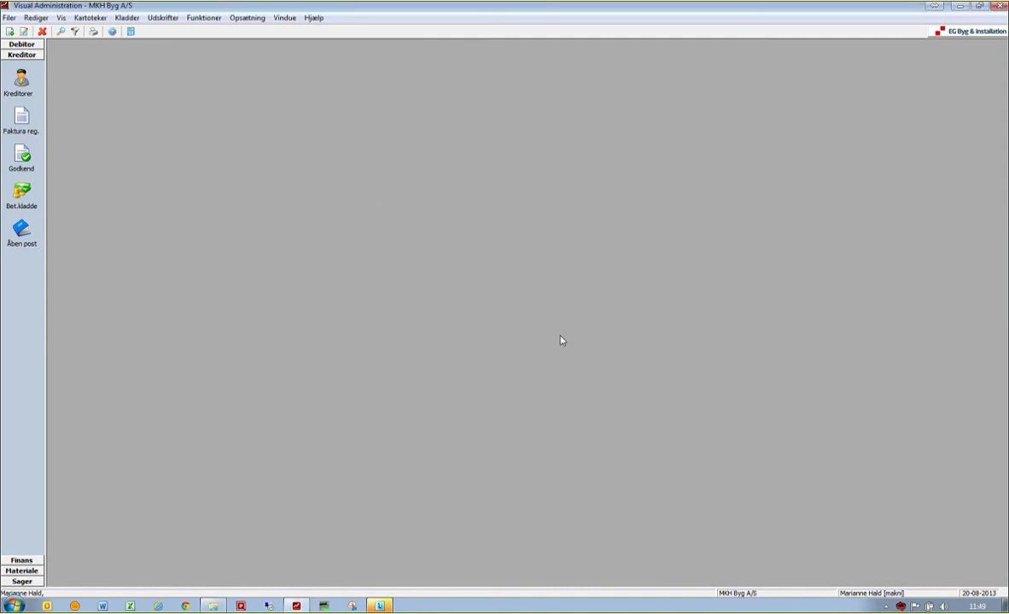